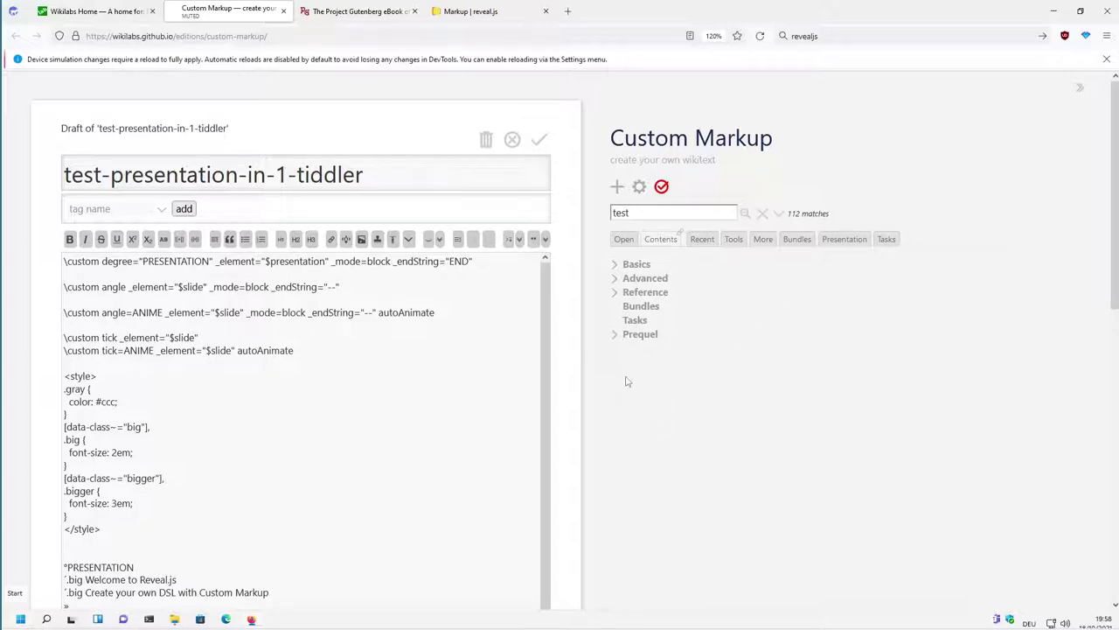
# Expand the Basics and Advanced contents sections, and discard the test-presentation-in-1-tiddler draft and close its tiddler
pyautogui.click(618, 265)
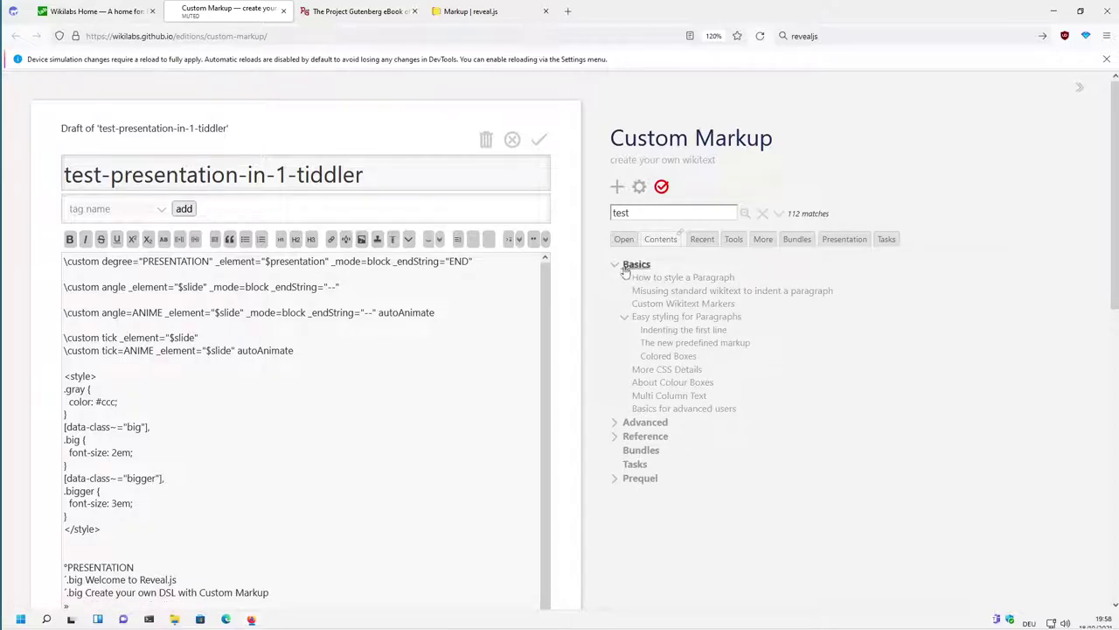
pyautogui.click(613, 425)
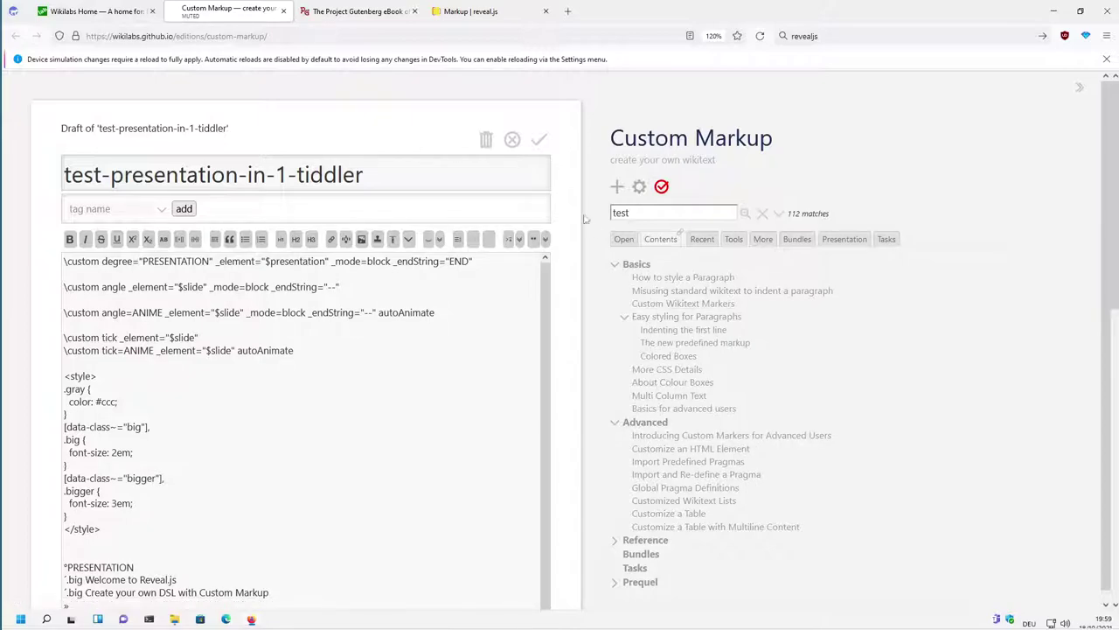
pyautogui.click(513, 141)
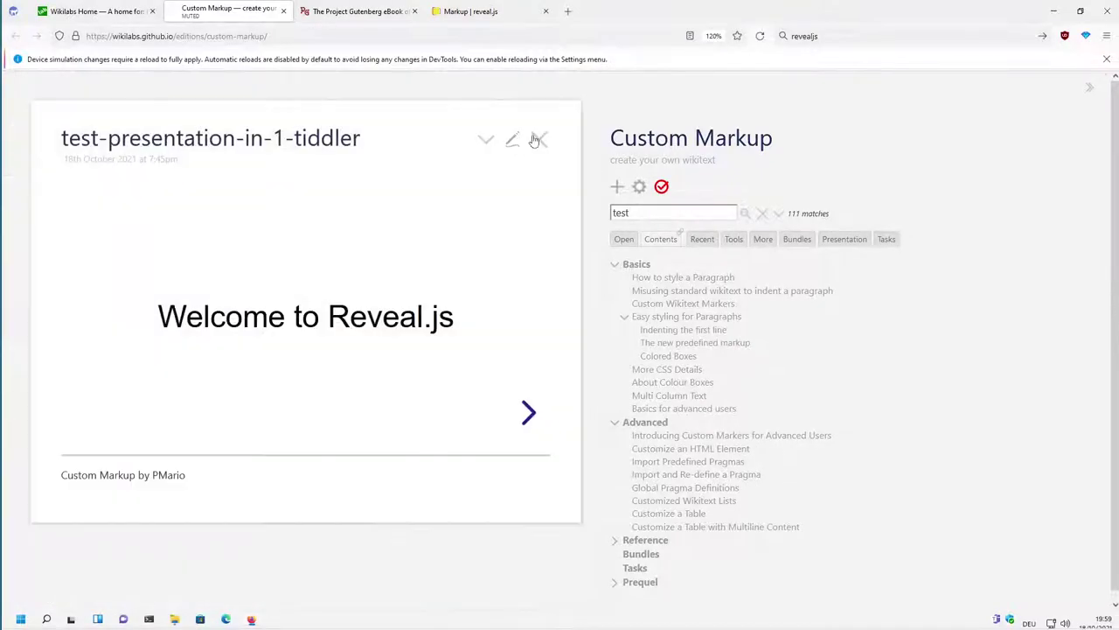
pyautogui.click(539, 139)
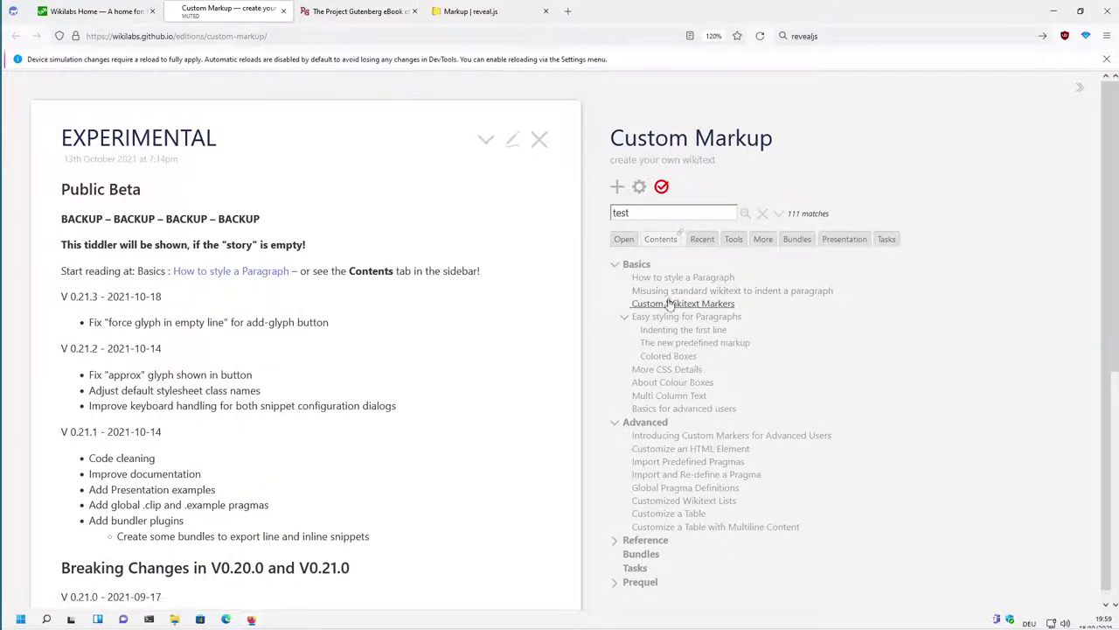
# Open the How to style a Paragraph page and look through its CSS code examples and rendered paragraphs
pyautogui.click(669, 277)
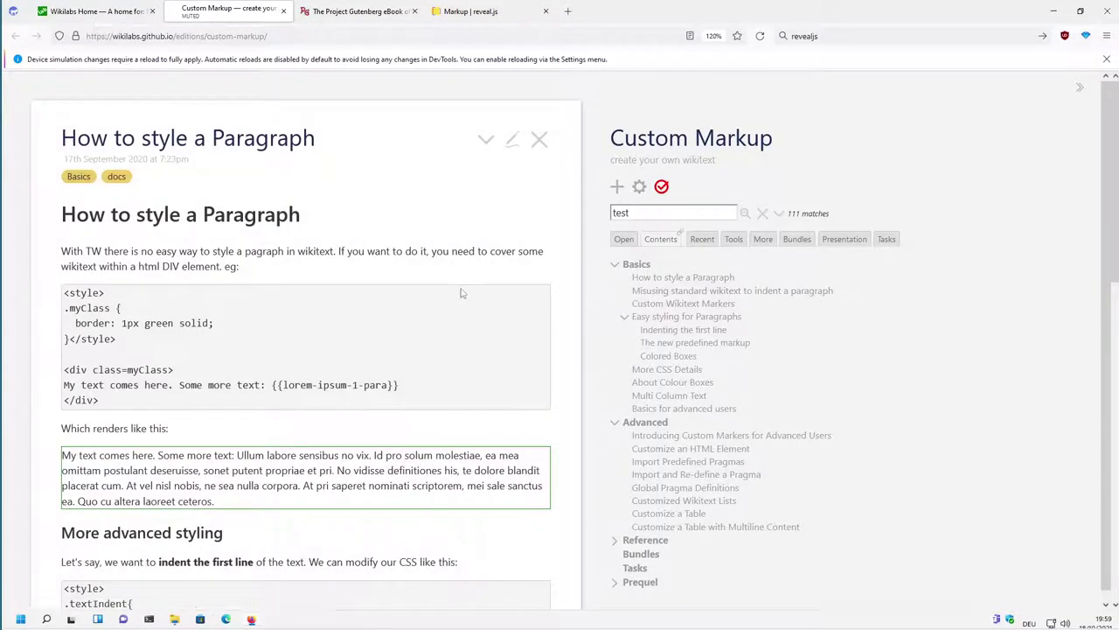
pyautogui.scroll(-10, 443, 287)
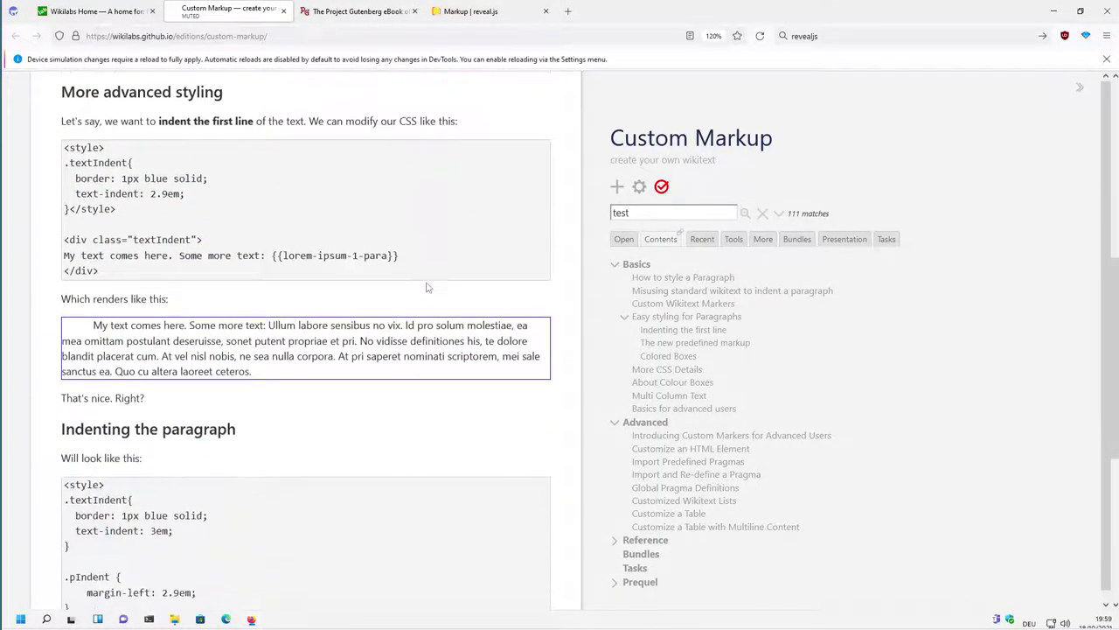
pyautogui.scroll(-2, 426, 287)
pyautogui.scroll(3, 437, 300)
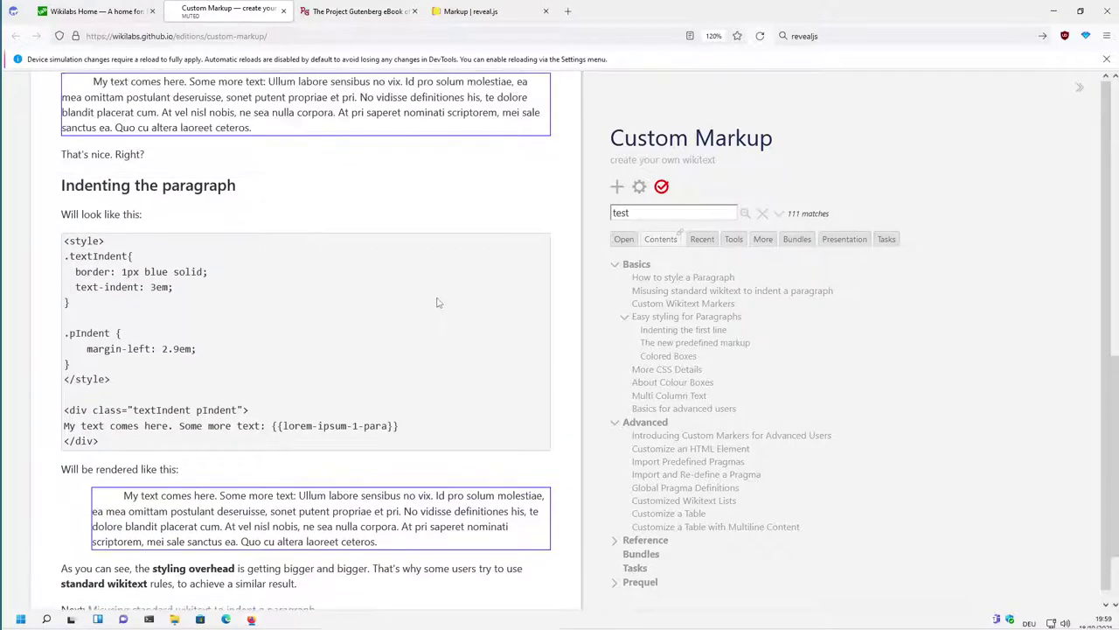
pyautogui.scroll(8, 443, 305)
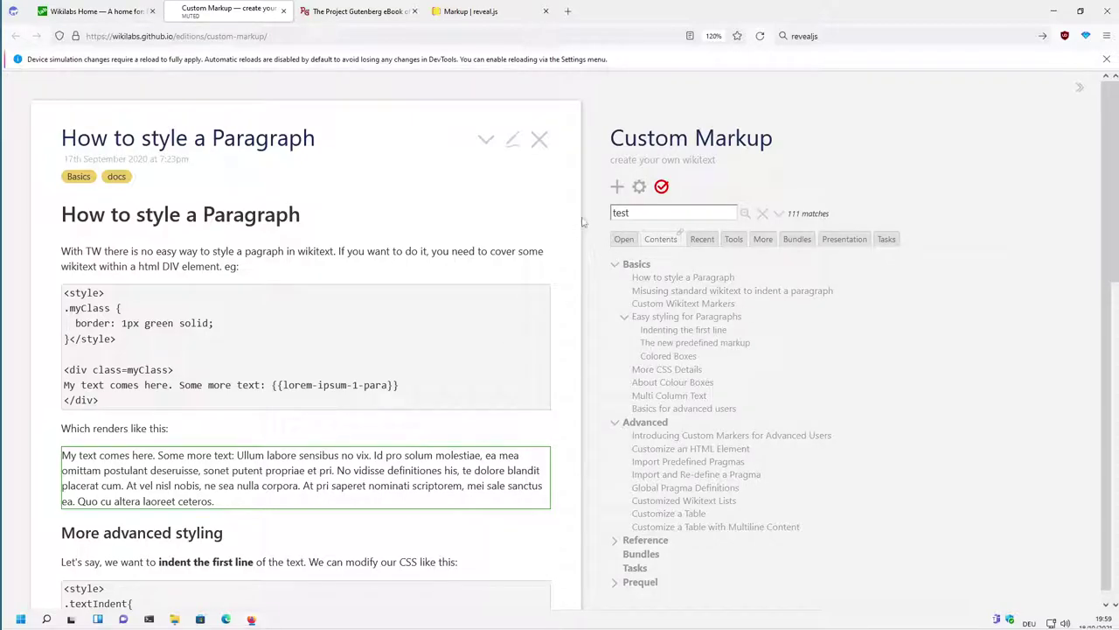
# Open Misusing standard wikitext to indent a paragraph and compare the definition list source with its rendered text
pyautogui.click(648, 292)
pyautogui.scroll(-1, 112, 341)
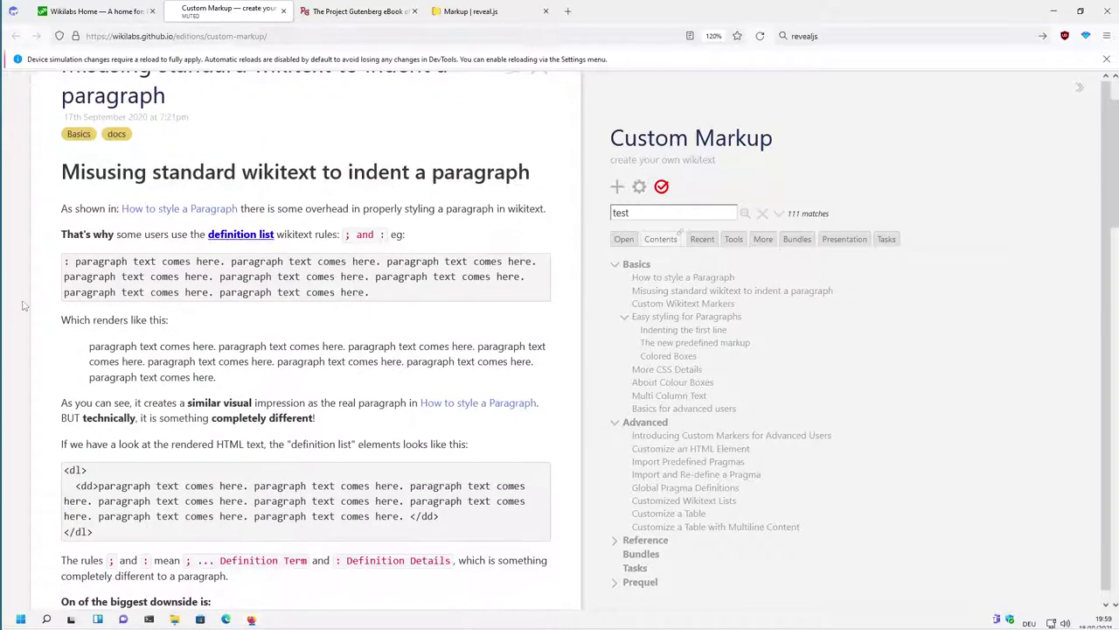
pyautogui.moveTo(65, 260); pyautogui.dragTo(146, 276)
pyautogui.moveTo(95, 346); pyautogui.dragTo(134, 346)
pyautogui.scroll(1, 600, 315)
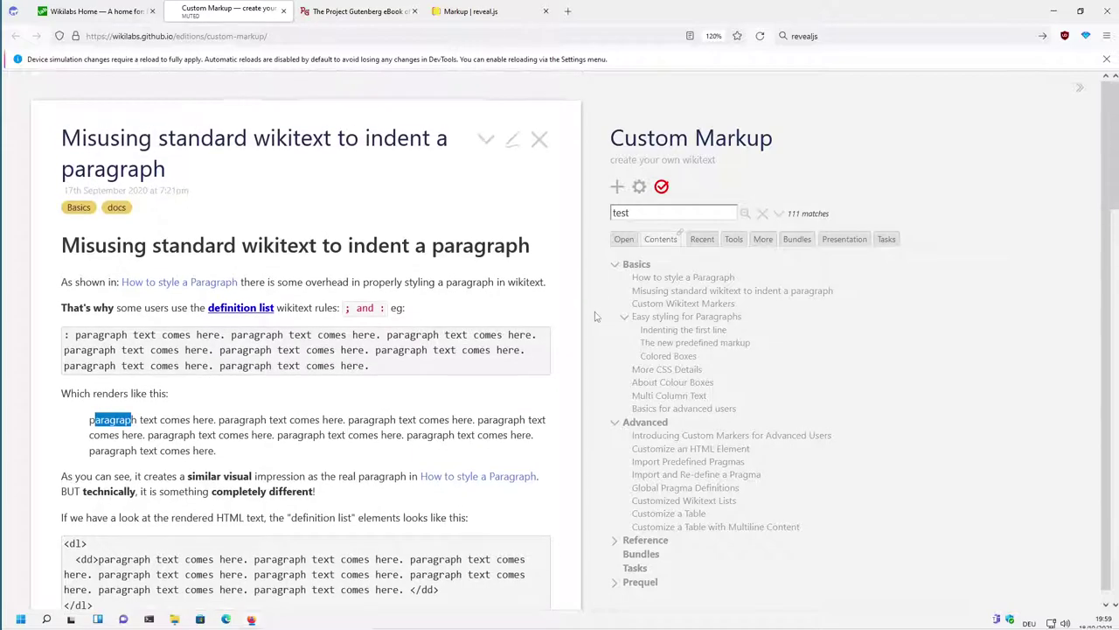
# View the Easy styling for Paragraphs, Indenting the first line and More CSS Details pages under Basics
pyautogui.click(638, 318)
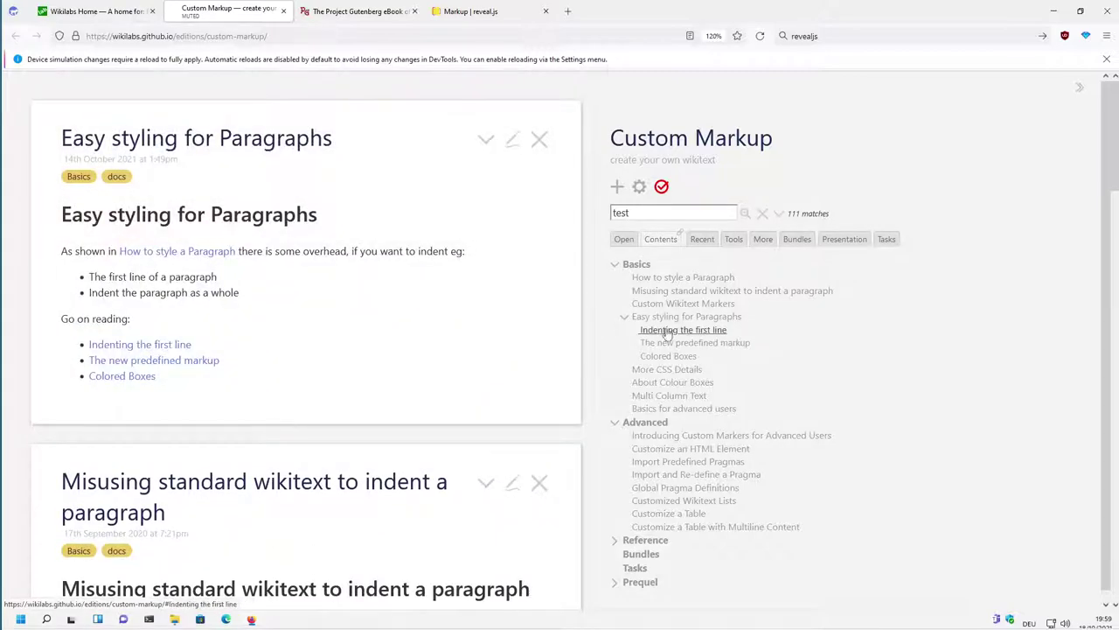
pyautogui.click(665, 329)
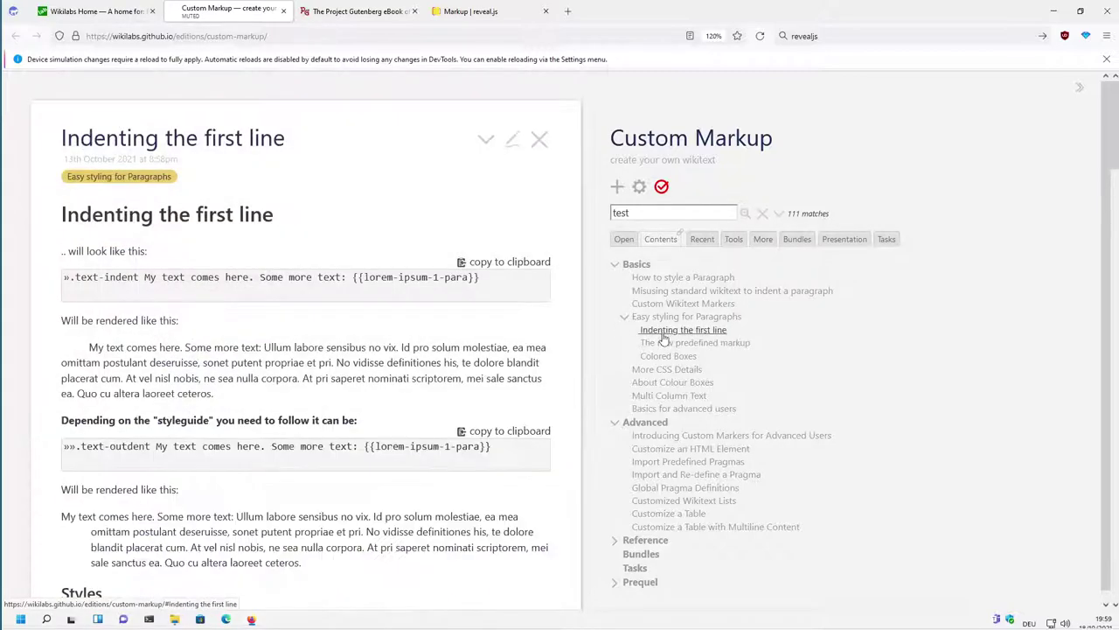
pyautogui.moveTo(98, 347)
pyautogui.mouseDown()
pyautogui.moveTo(157, 347)
pyautogui.moveTo(88, 347)
pyautogui.mouseUp()
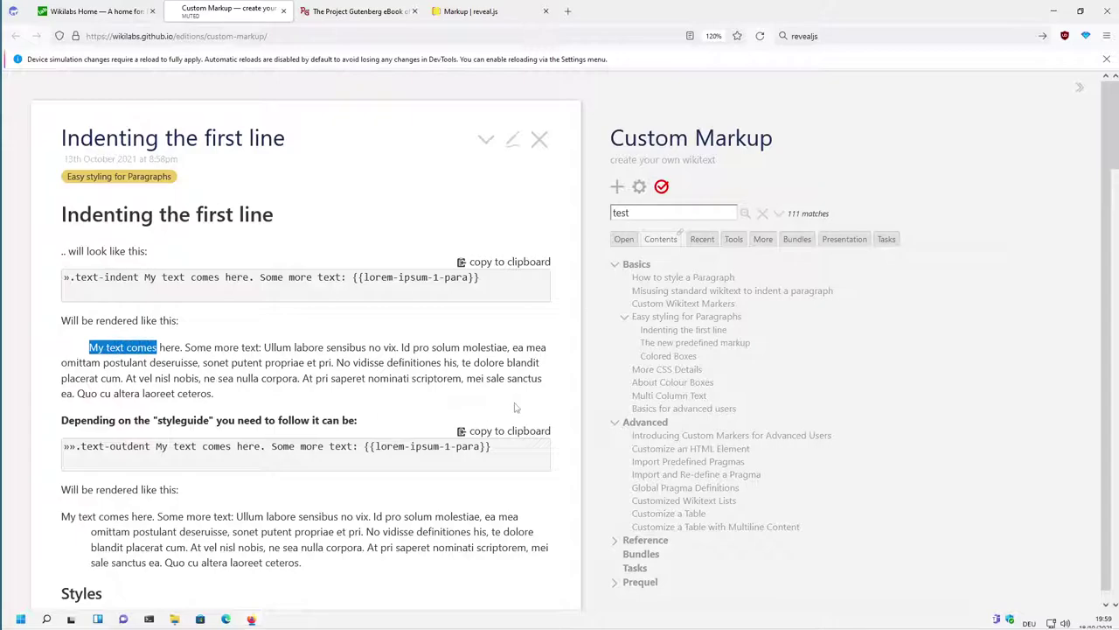
pyautogui.click(658, 371)
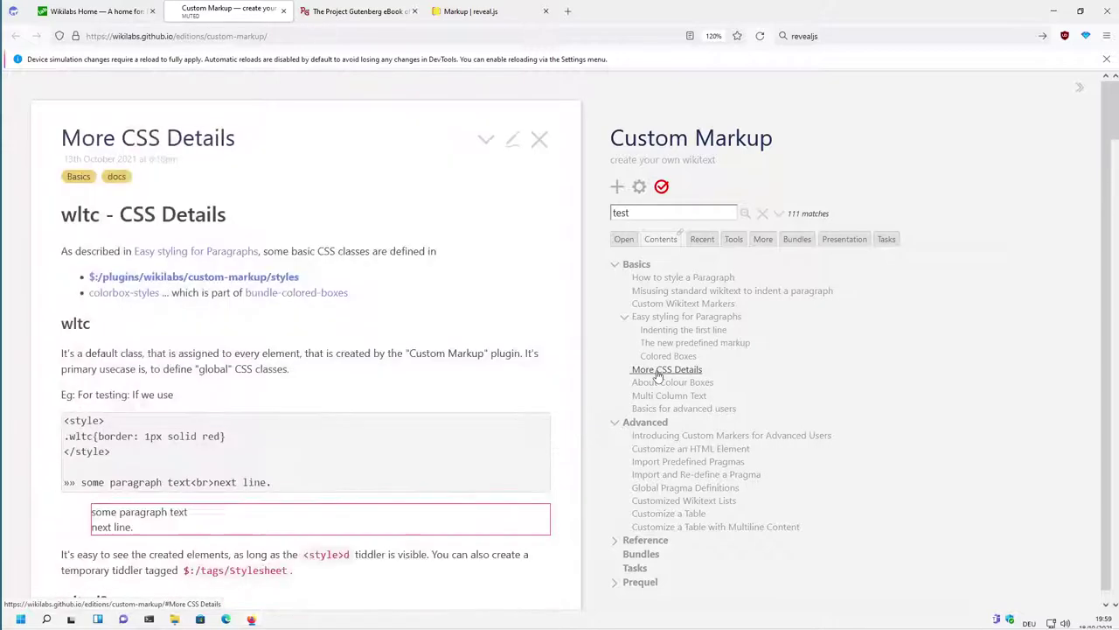
pyautogui.scroll(-1, 467, 391)
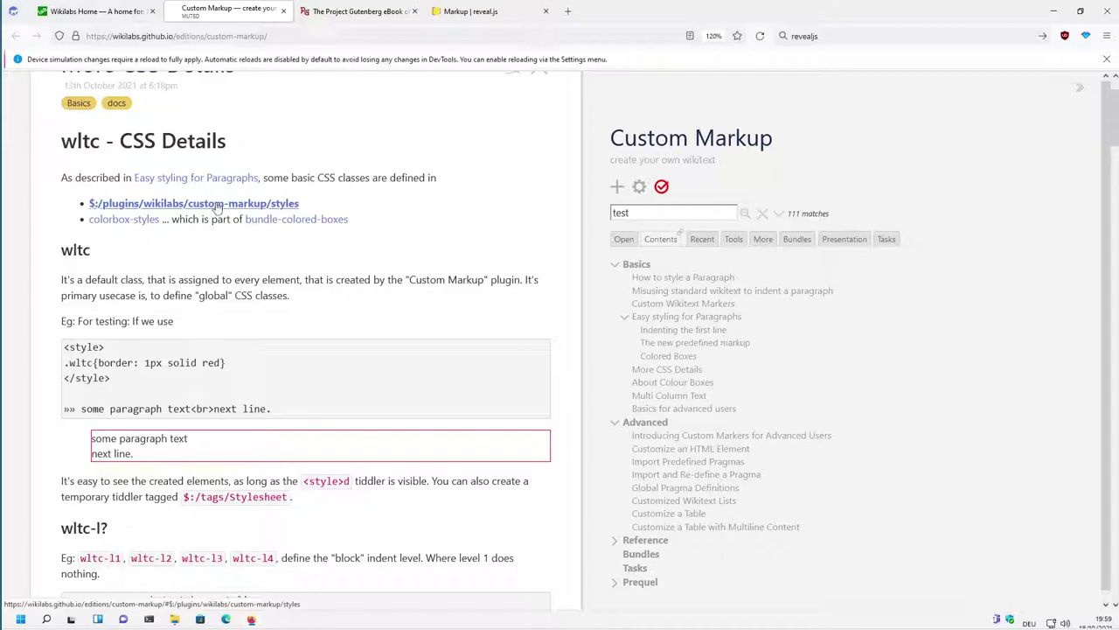
# Open About Colour Boxes and examine the class names and rendered box examples, highlighting the .cbox.cbox-light marker
pyautogui.click(683, 387)
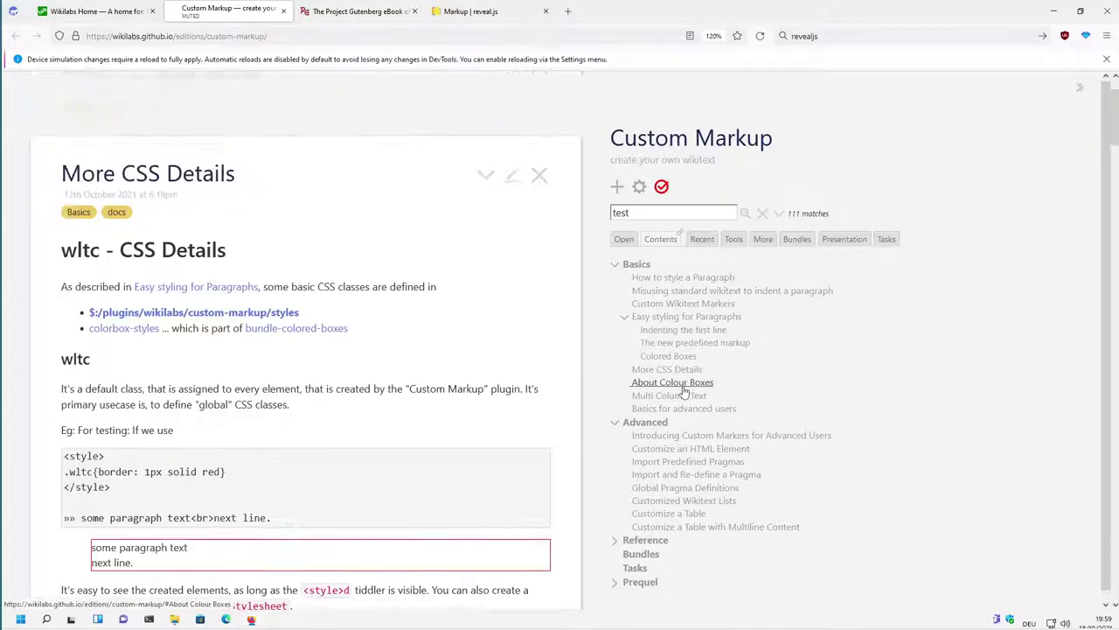
pyautogui.scroll(-2, 411, 289)
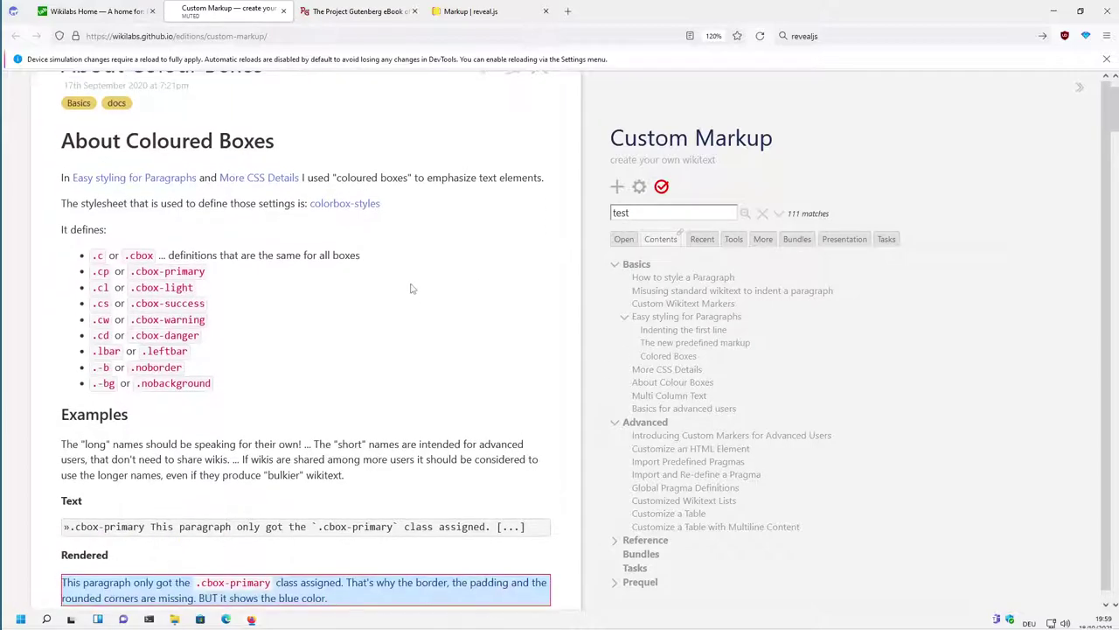
pyautogui.scroll(-5, 411, 288)
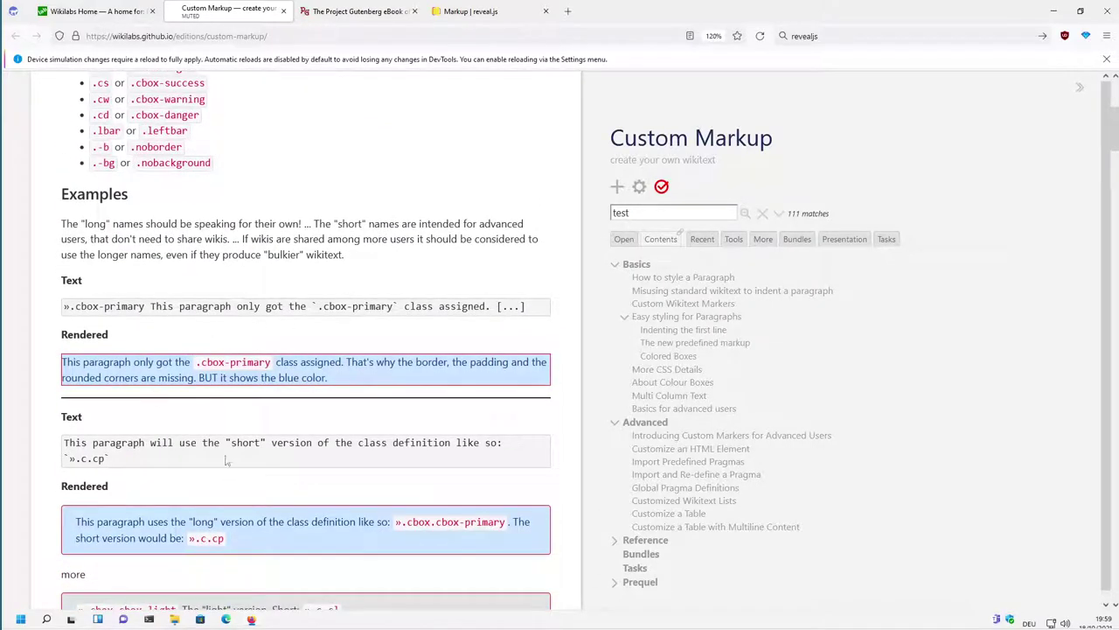
pyautogui.scroll(-3, 225, 460)
pyautogui.scroll(-3, 236, 420)
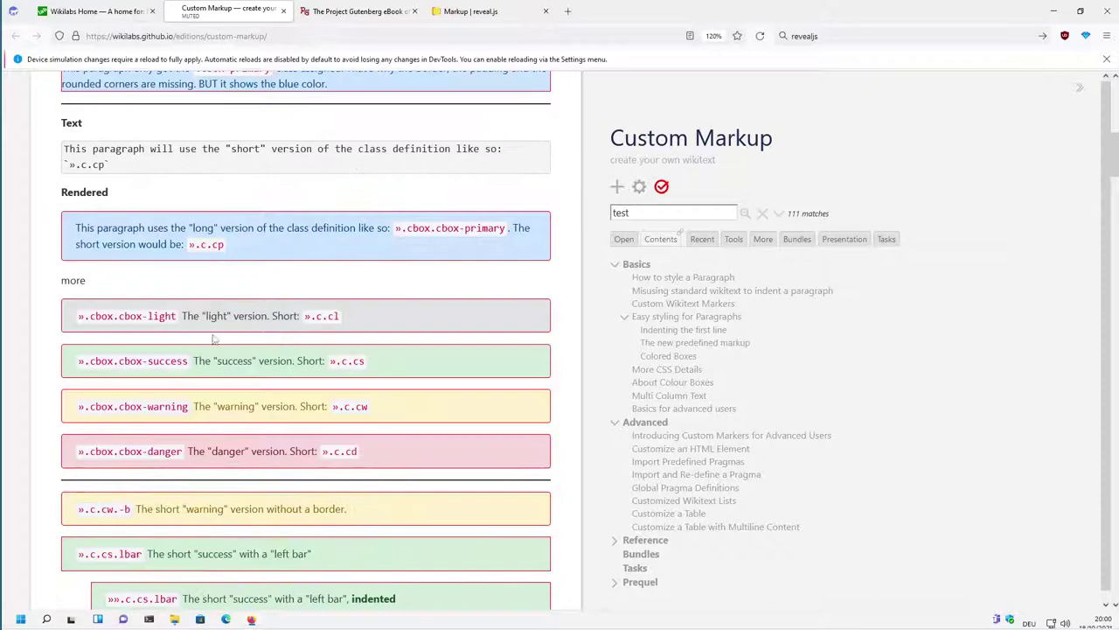
pyautogui.scroll(-2, 498, 472)
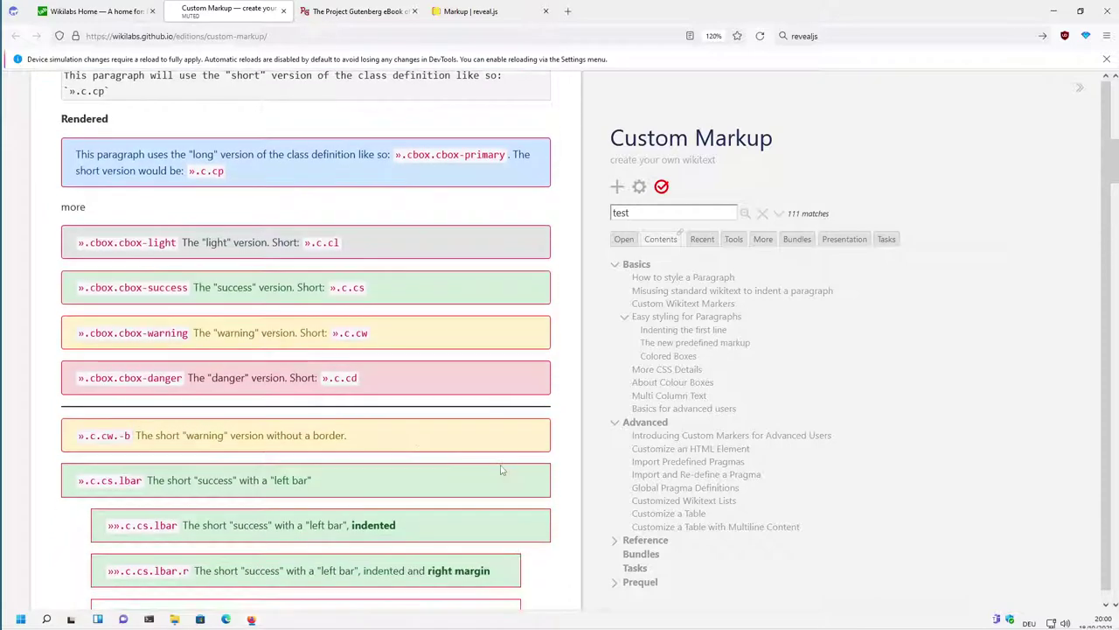
pyautogui.scroll(-3, 520, 474)
pyautogui.scroll(3, 516, 476)
pyautogui.scroll(3, 514, 477)
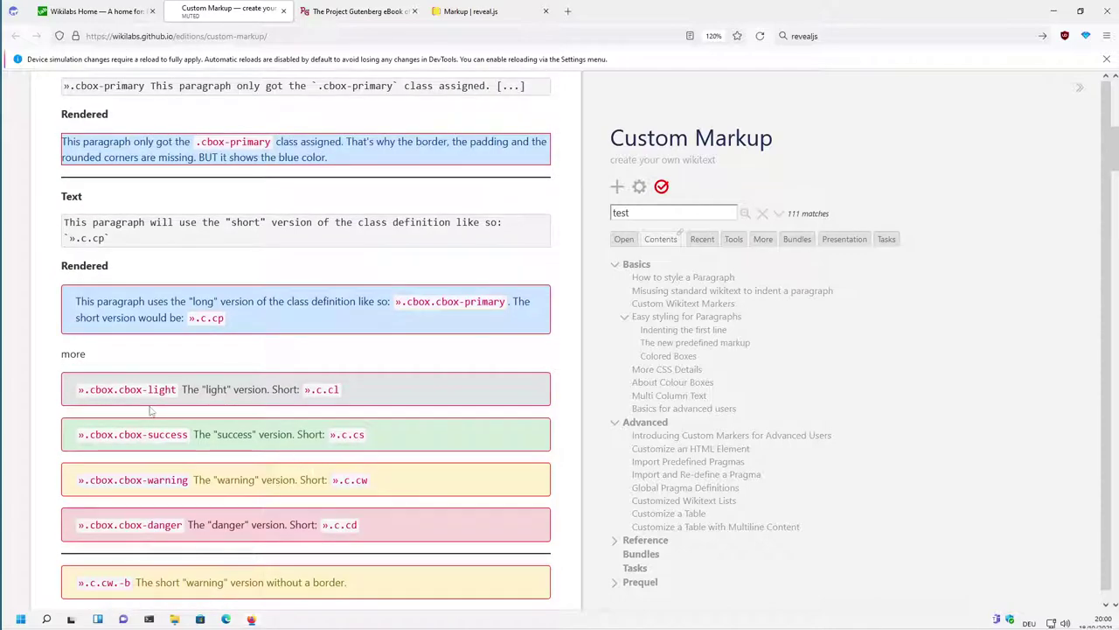
pyautogui.moveTo(178, 394); pyautogui.dragTo(61, 398)
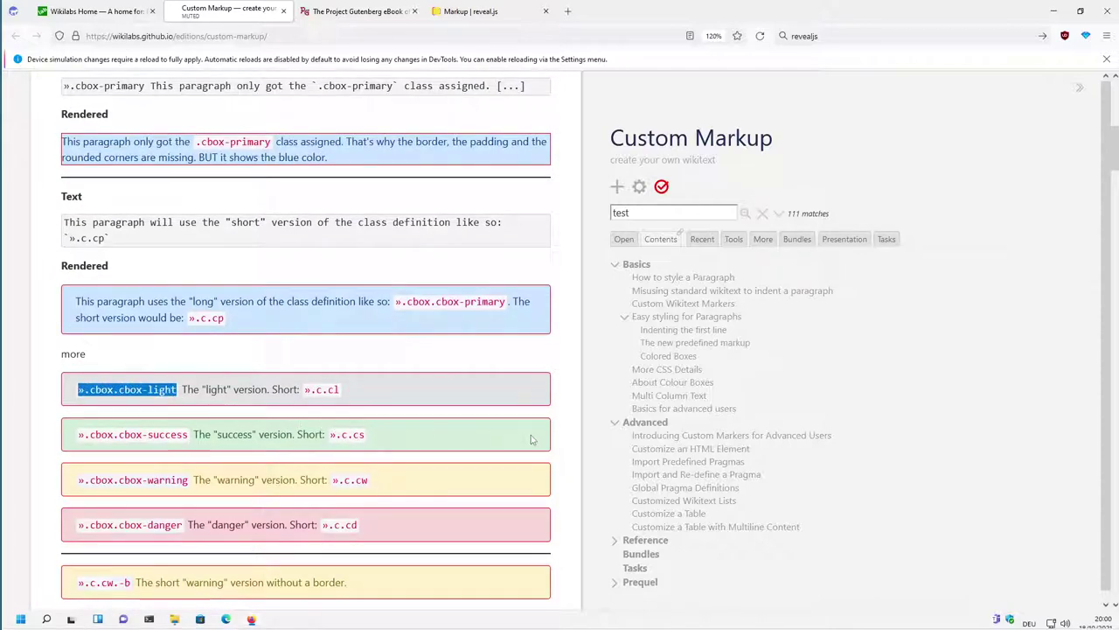
# Open the Multi Column Text page and look over its three-column and two-column examples
pyautogui.click(665, 398)
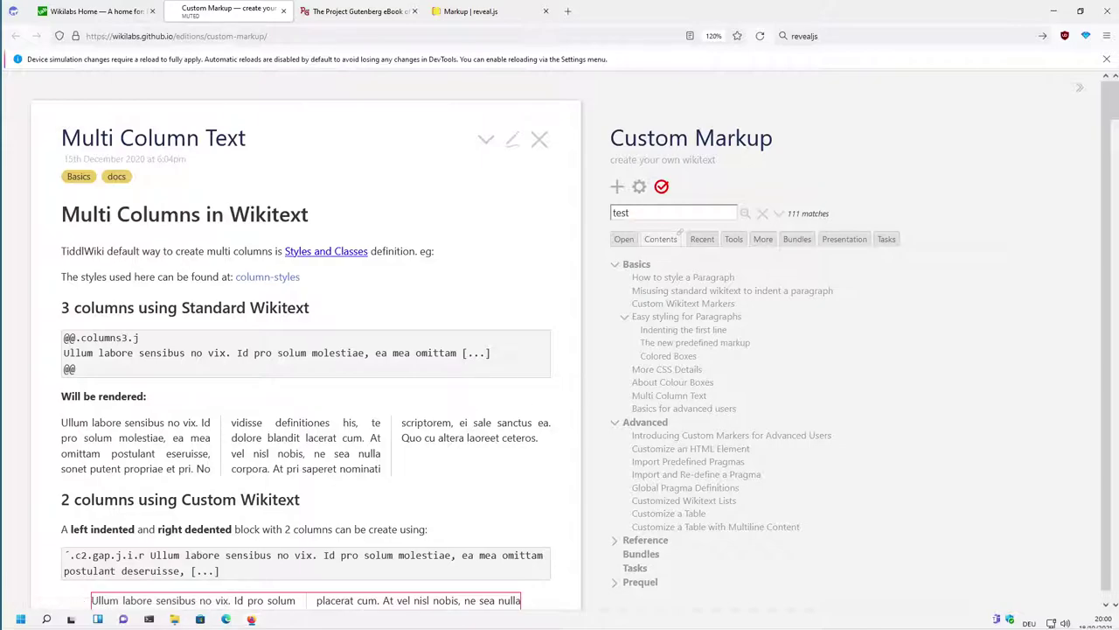
pyautogui.scroll(-2, 442, 418)
pyautogui.scroll(-1, 457, 414)
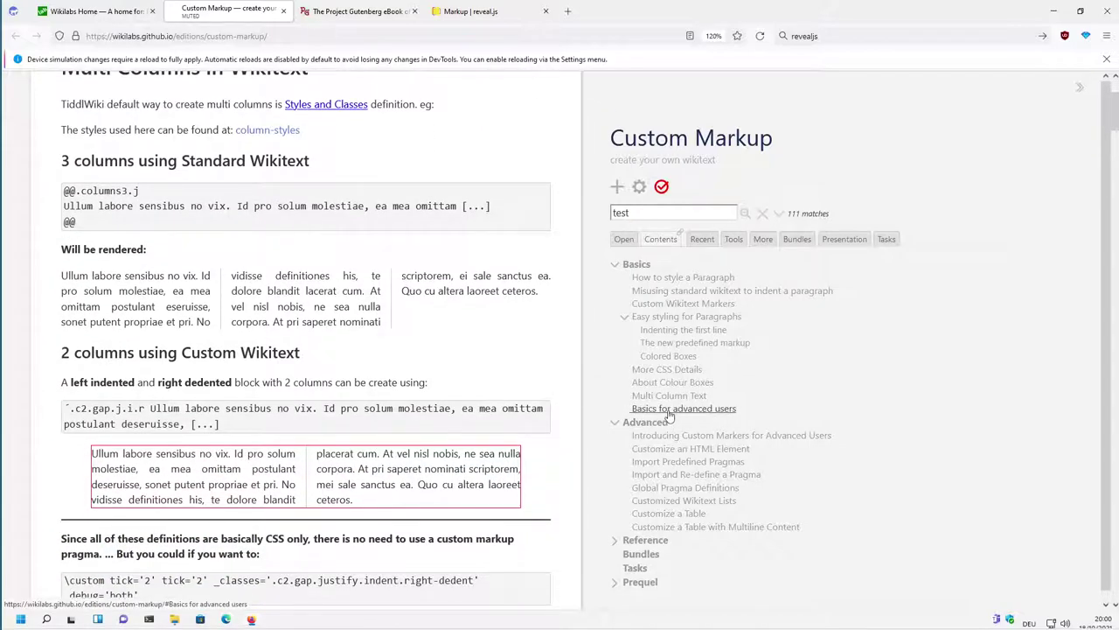
pyautogui.scroll(3, 376, 391)
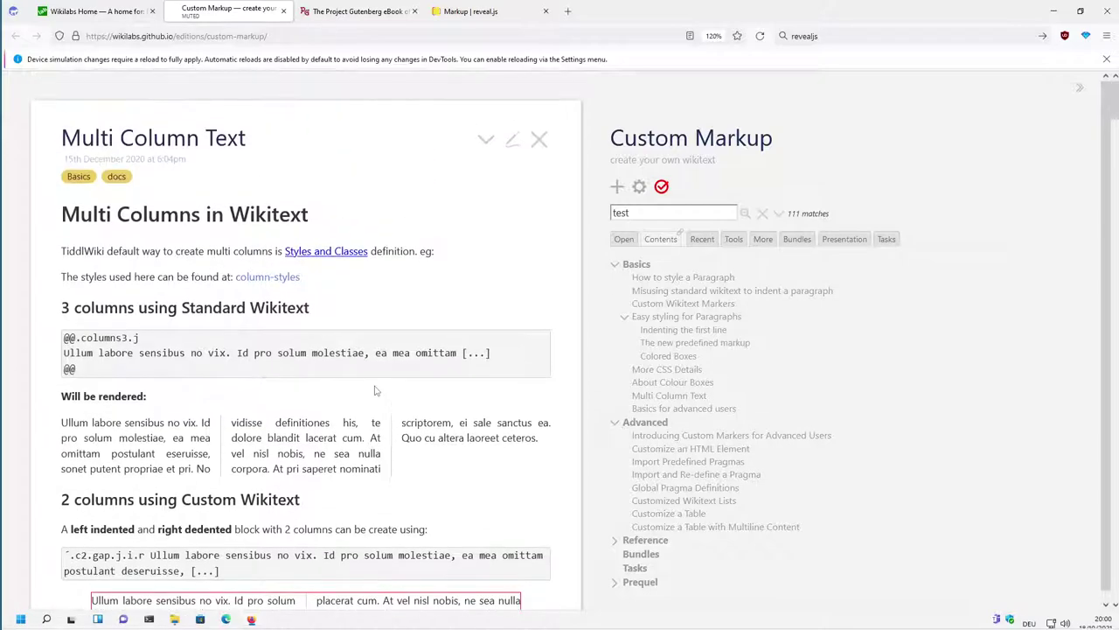
# Open Basics for advanced users and Introducing Custom Markers for Advanced Users, and examine the custom pragma box examples
pyautogui.click(691, 415)
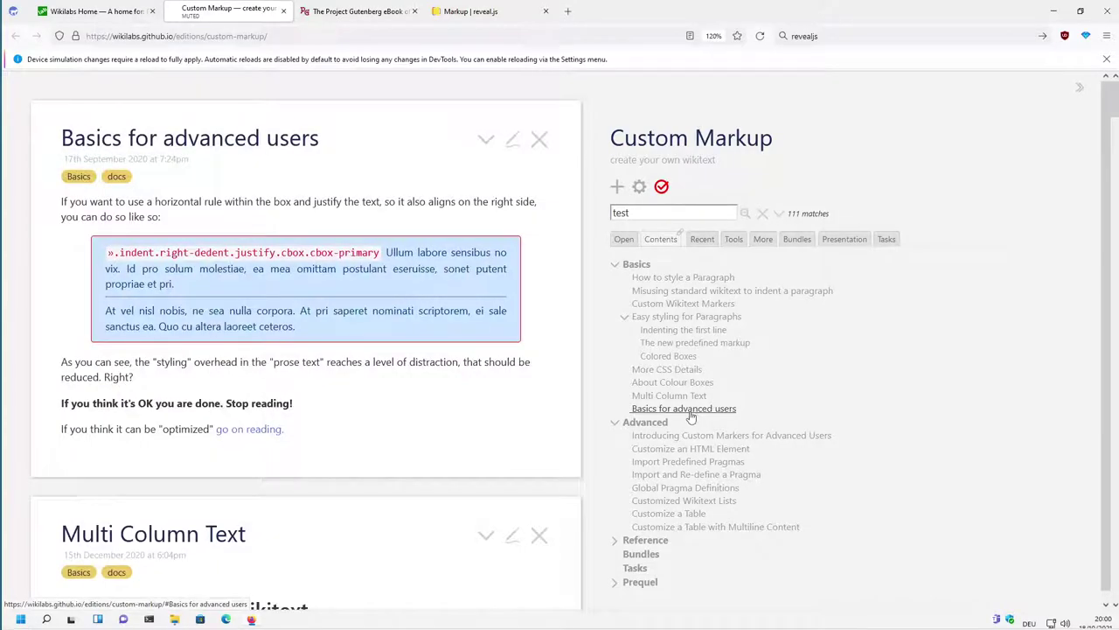
pyautogui.click(674, 436)
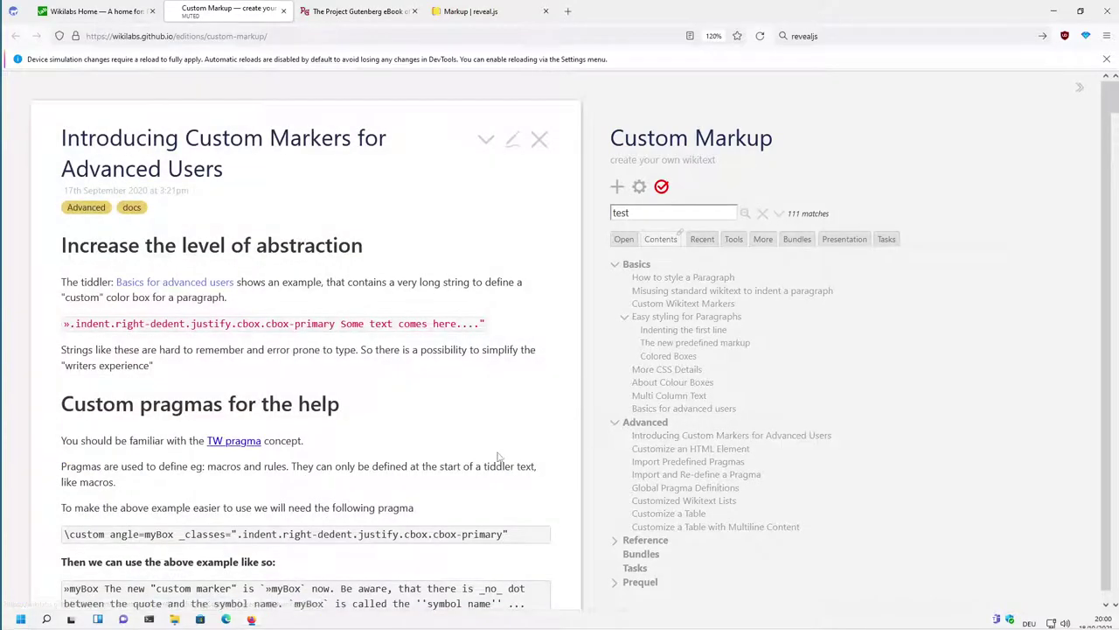
pyautogui.scroll(-3, 498, 454)
pyautogui.scroll(-4, 503, 411)
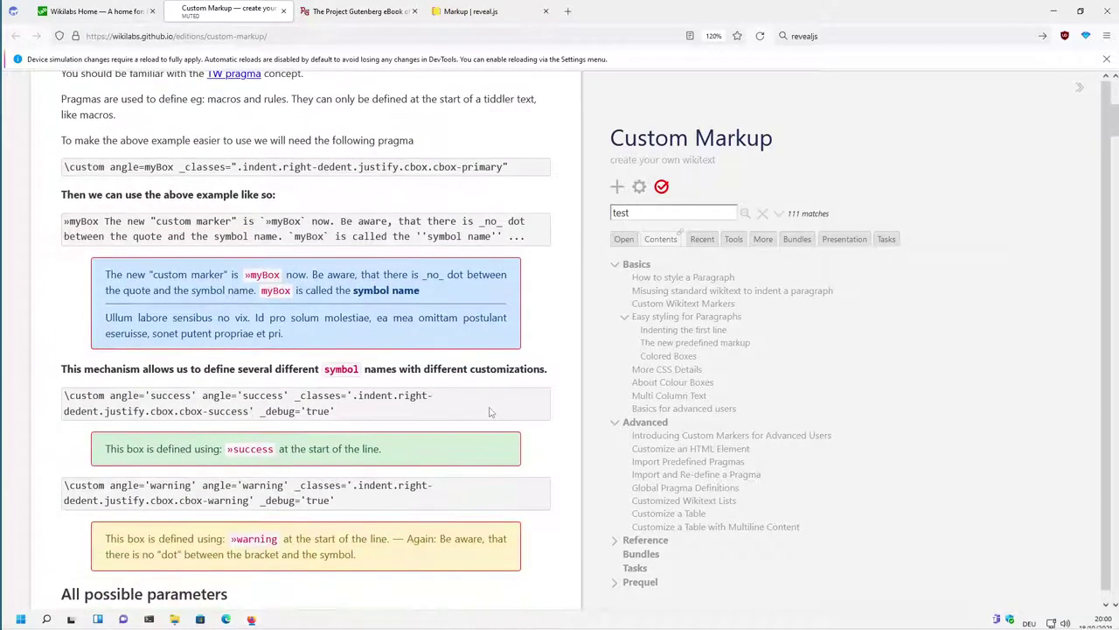
# Review the Customize an HTML Element, Import Predefined Pragmas and Global Pragma Definitions pages under Advanced
pyautogui.click(659, 450)
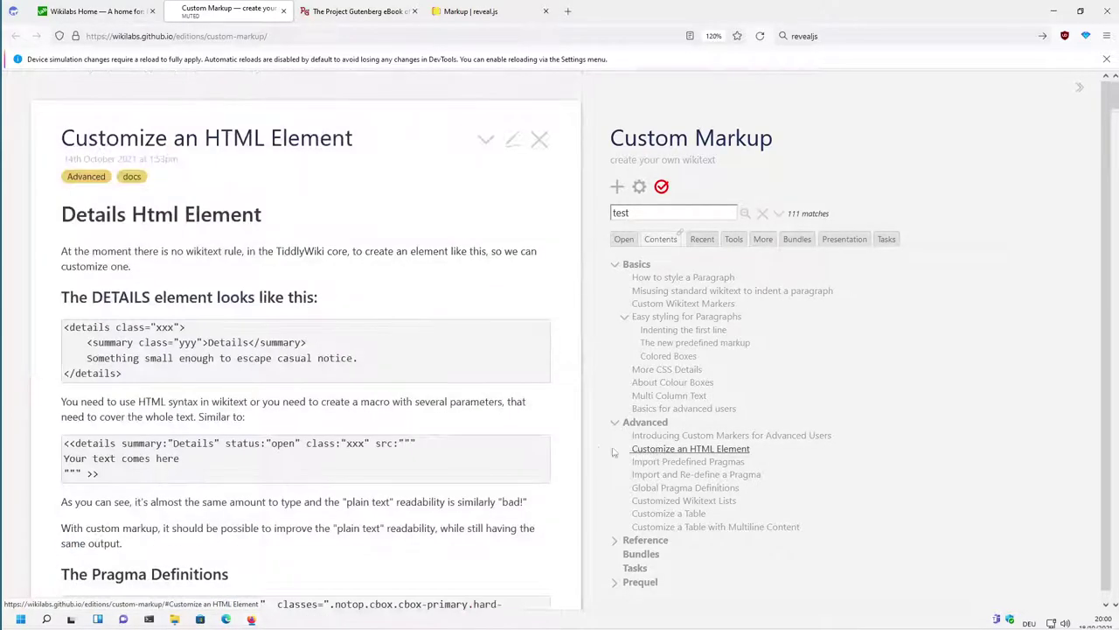
pyautogui.scroll(-5, 374, 437)
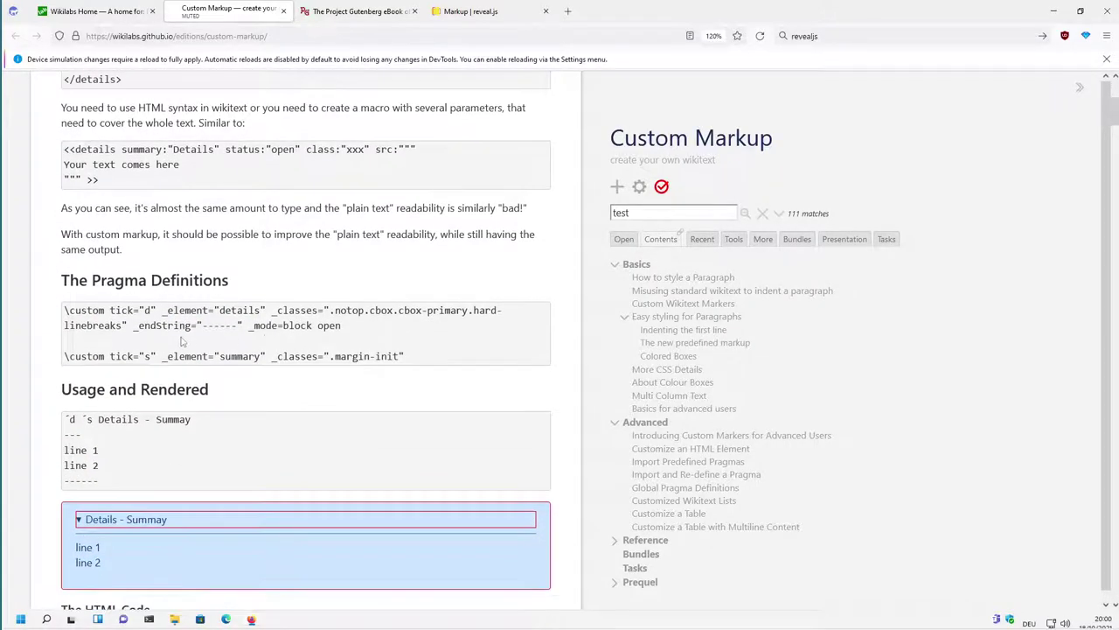
pyautogui.click(659, 462)
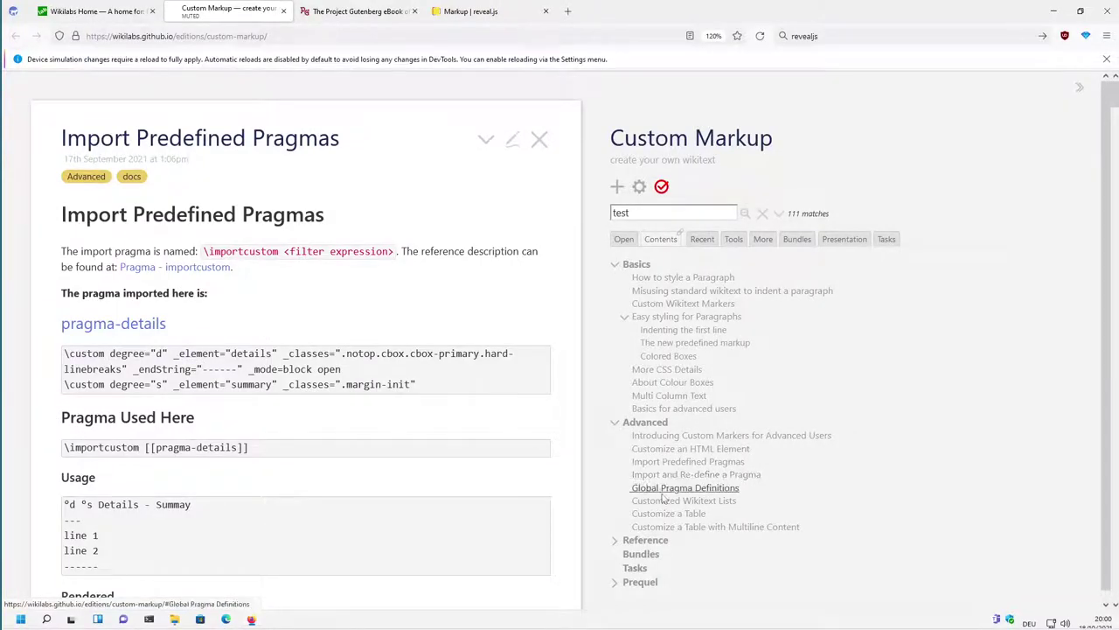
pyautogui.click(662, 493)
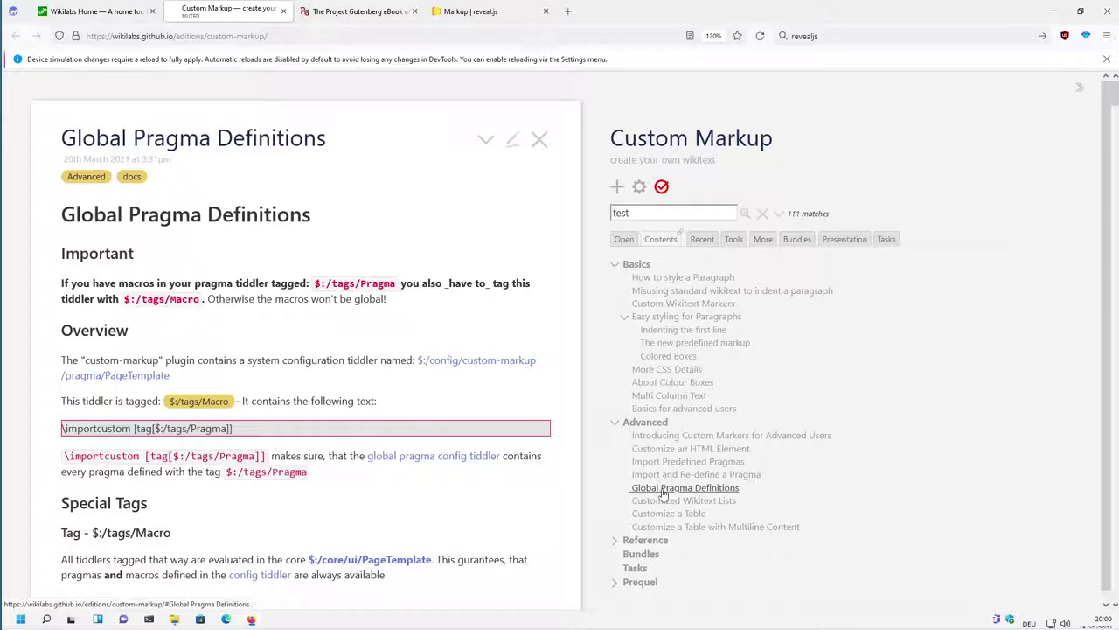
# View the Customized Wikitext Lists, Customize a Table and Customize a Table with Multiline Content pages
pyautogui.click(666, 501)
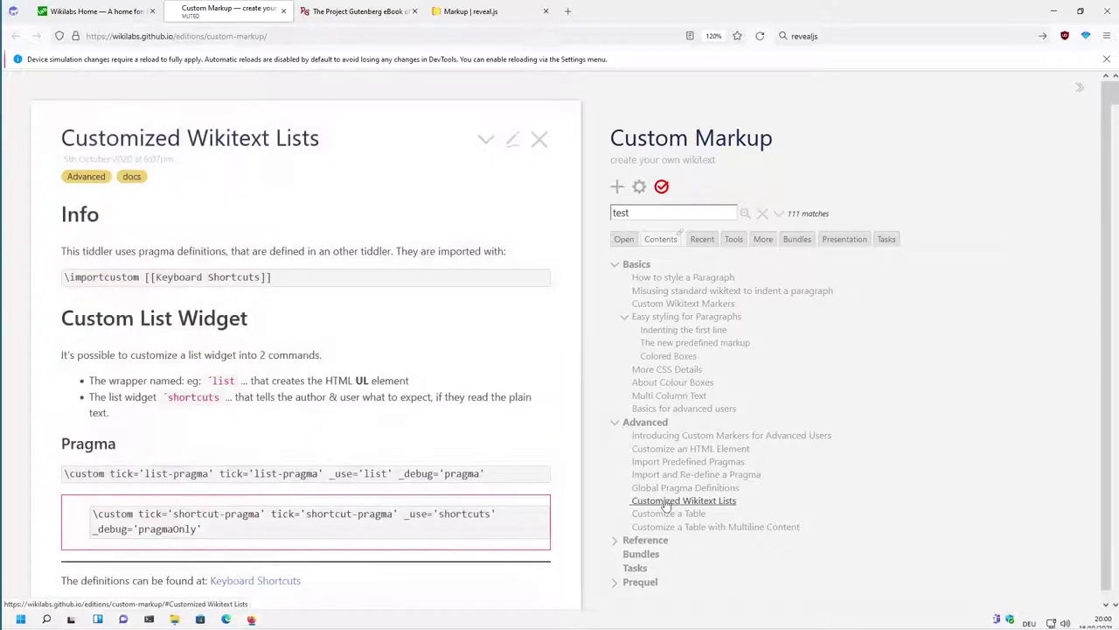
pyautogui.click(675, 513)
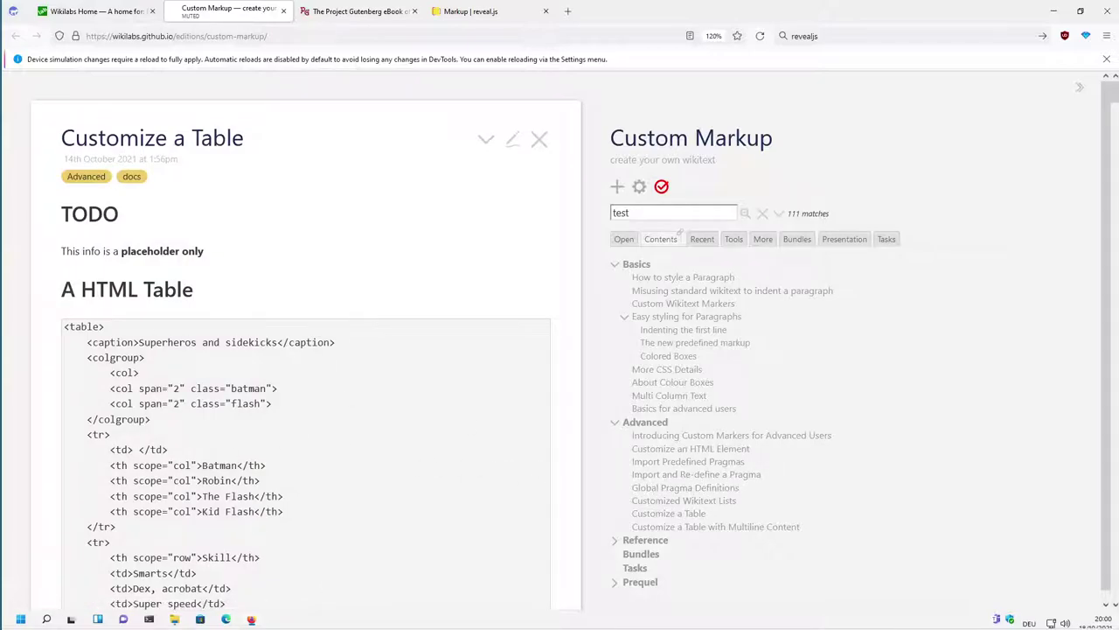
pyautogui.click(681, 536)
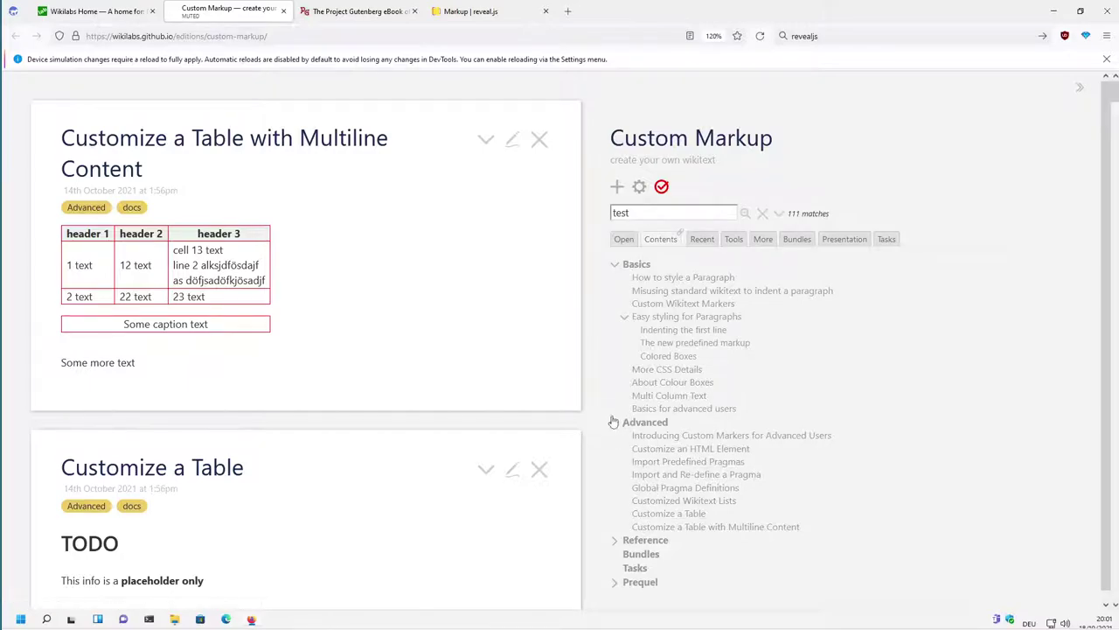
# Collapse the Basics and Advanced sections in the table of contents and expand Reference
pyautogui.click(615, 263)
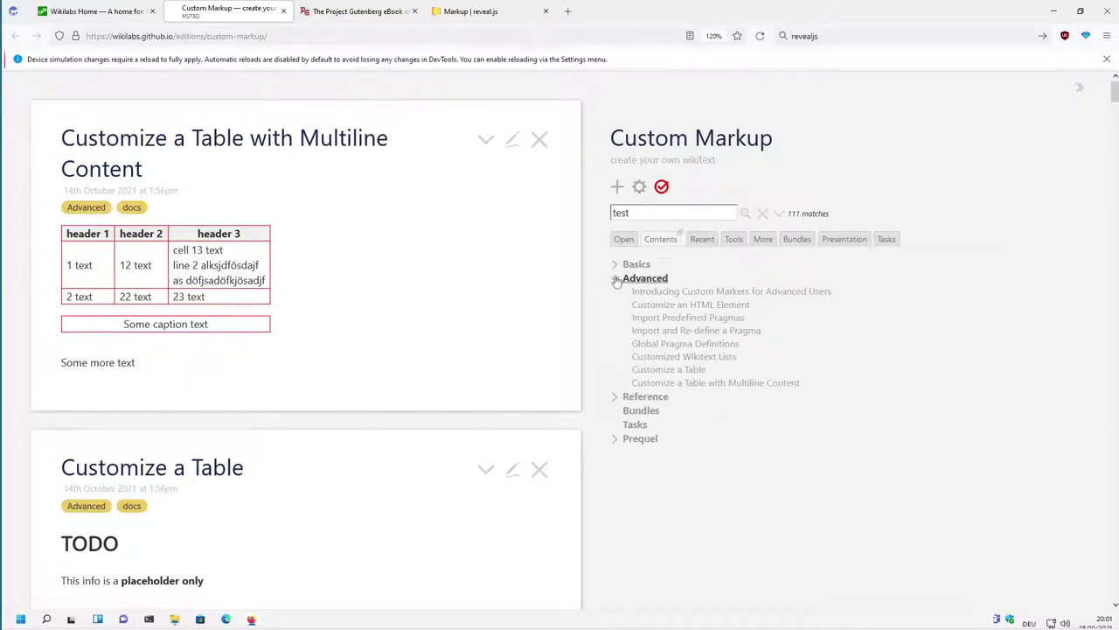
pyautogui.click(616, 277)
pyautogui.click(617, 292)
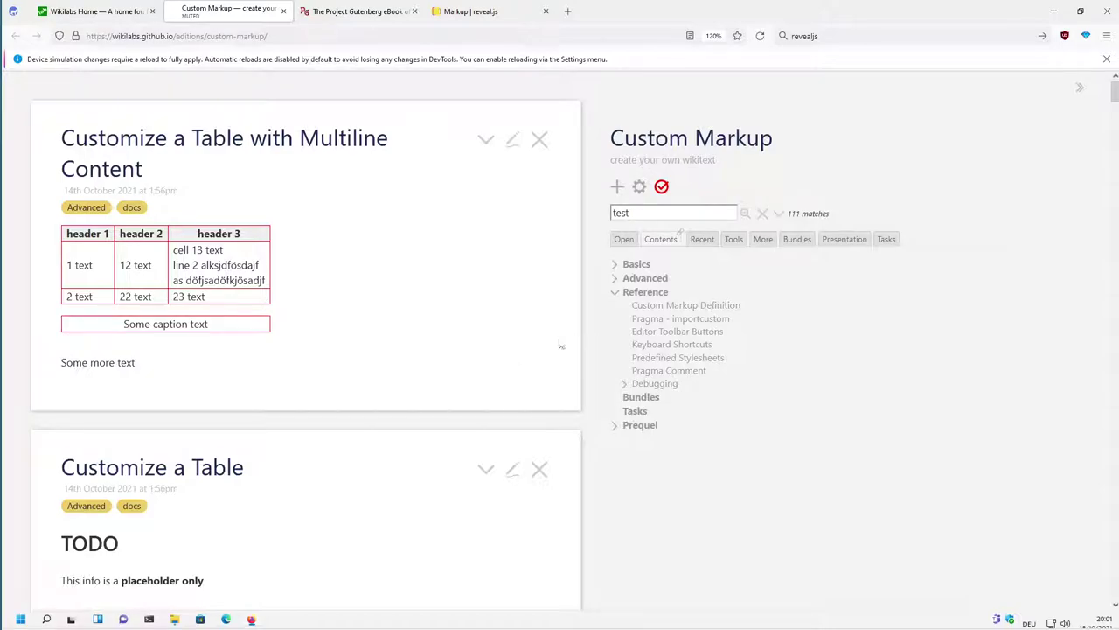
# Open the Custom Markup Definition and Pragma - importcustom reference pages and examine the \custom and \importcustom schemas
pyautogui.click(657, 308)
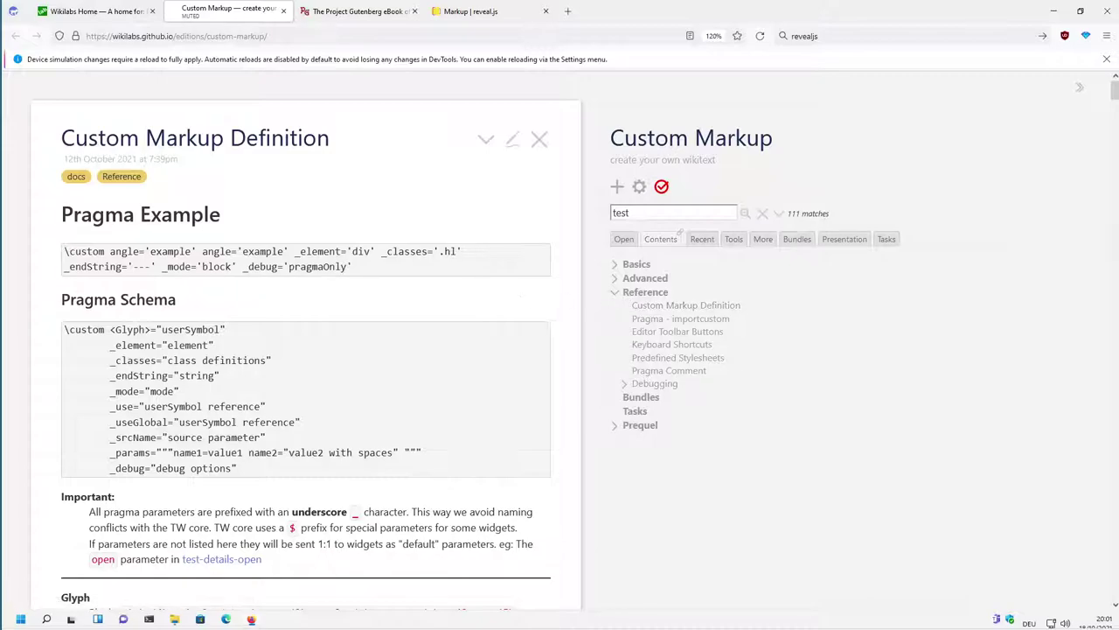
pyautogui.scroll(-1, 455, 252)
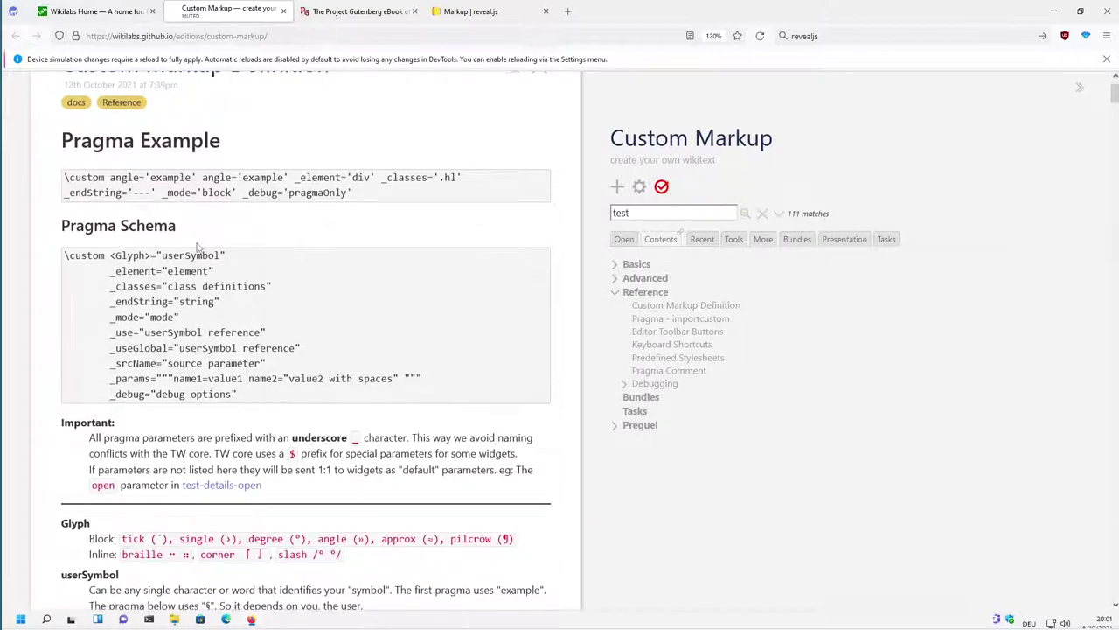
pyautogui.scroll(-1, 201, 245)
pyautogui.moveTo(105, 183); pyautogui.dragTo(56, 185)
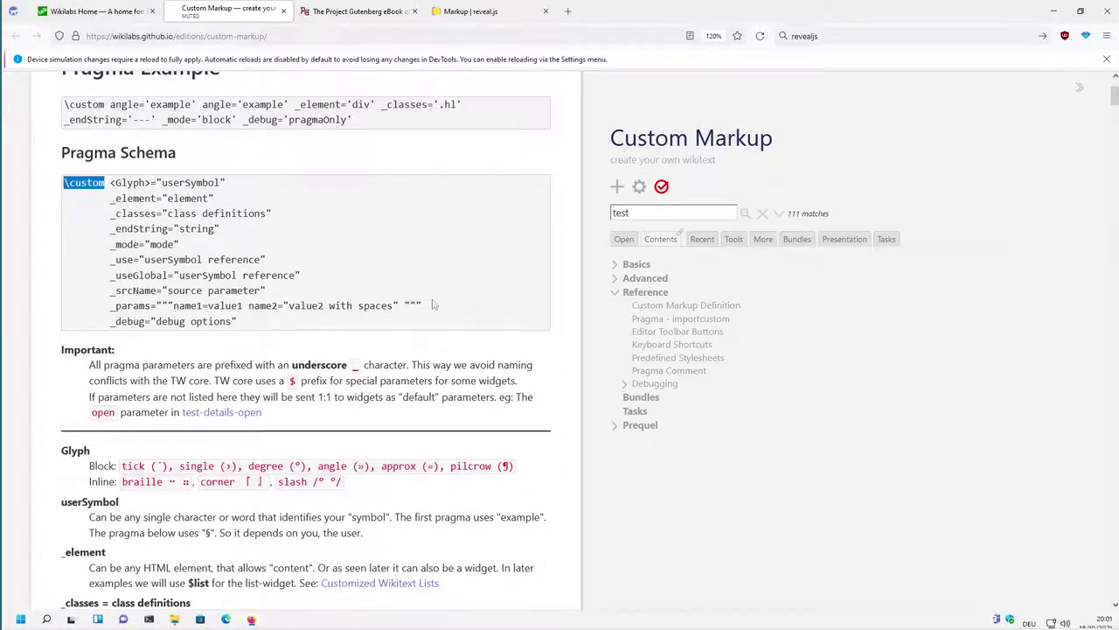
pyautogui.scroll(1, 431, 304)
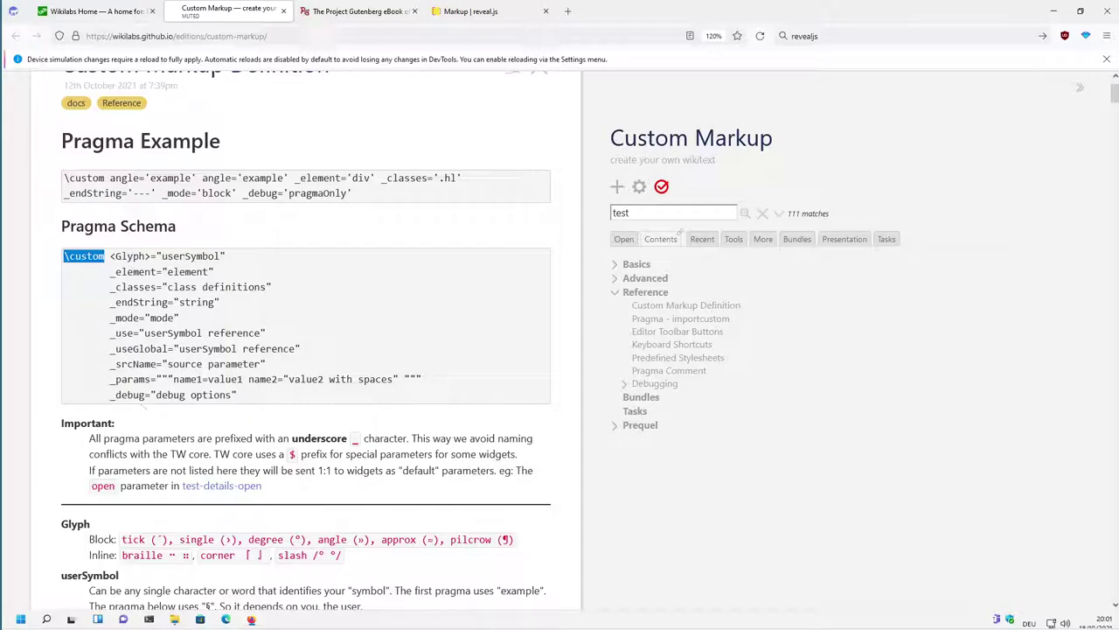
pyautogui.scroll(-5, 517, 426)
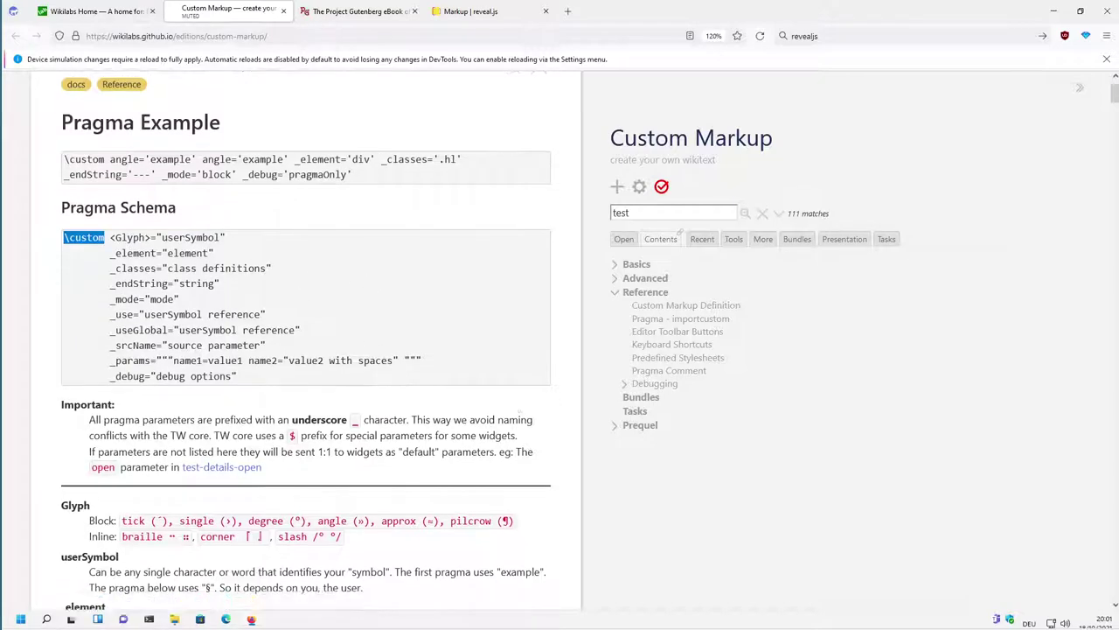
pyautogui.click(687, 320)
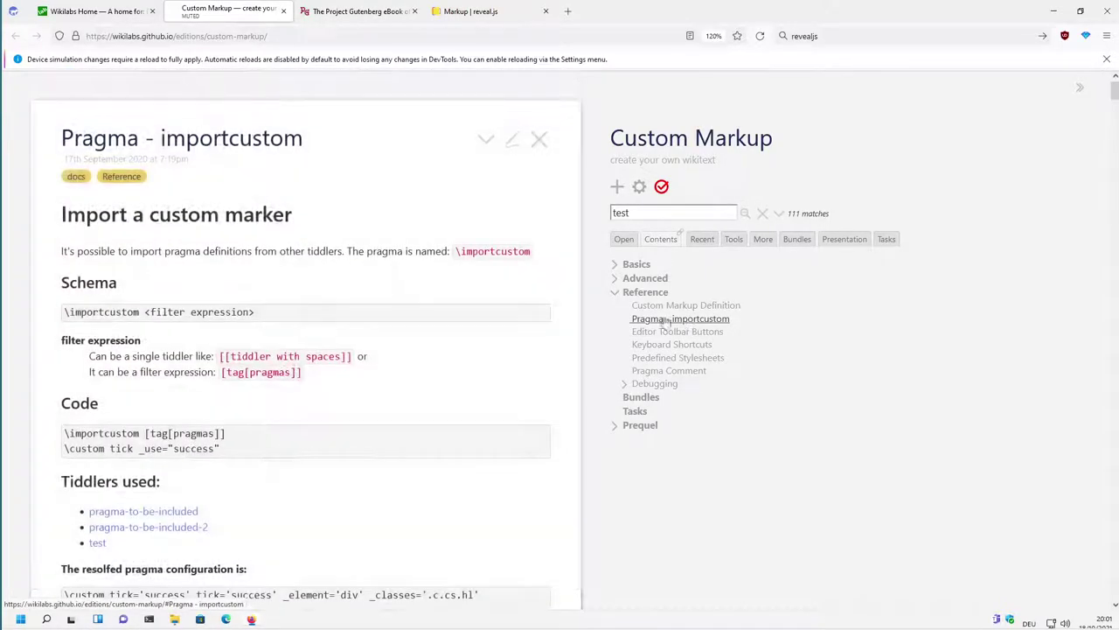
pyautogui.moveTo(143, 313); pyautogui.dragTo(37, 323)
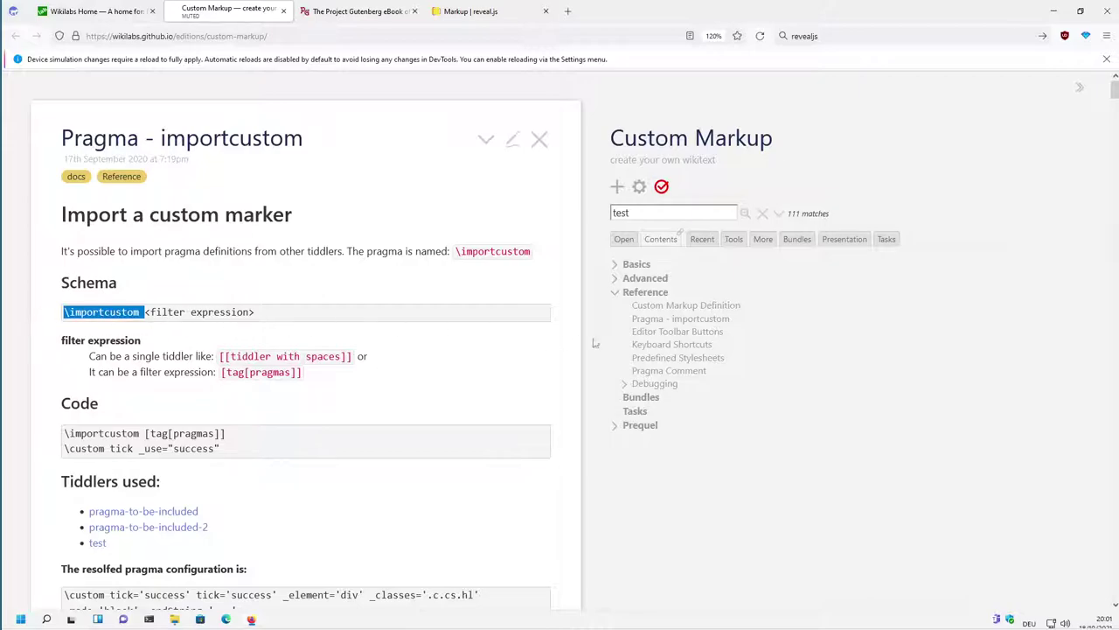
# Open the Editor Toolbar Buttons page and close all other open tiddlers
pyautogui.click(696, 332)
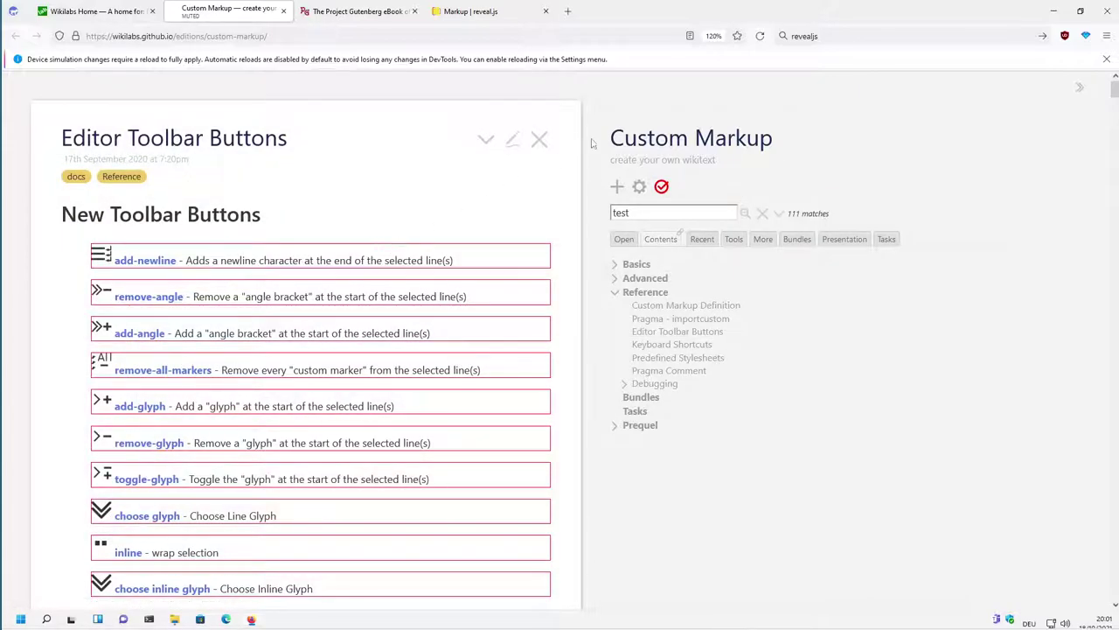
pyautogui.click(486, 141)
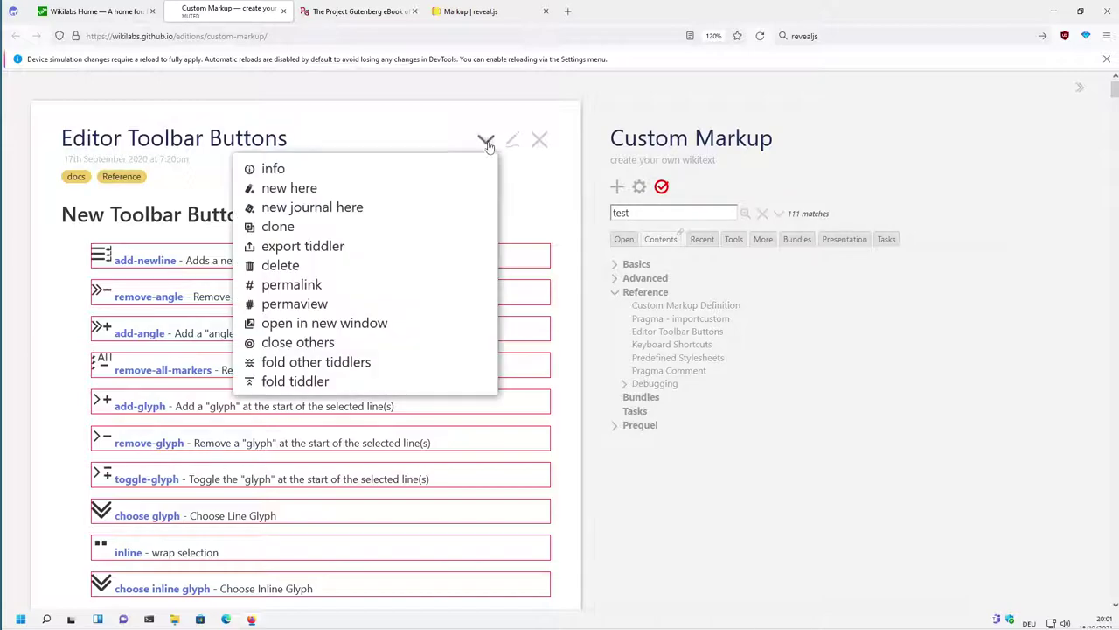
pyautogui.click(365, 324)
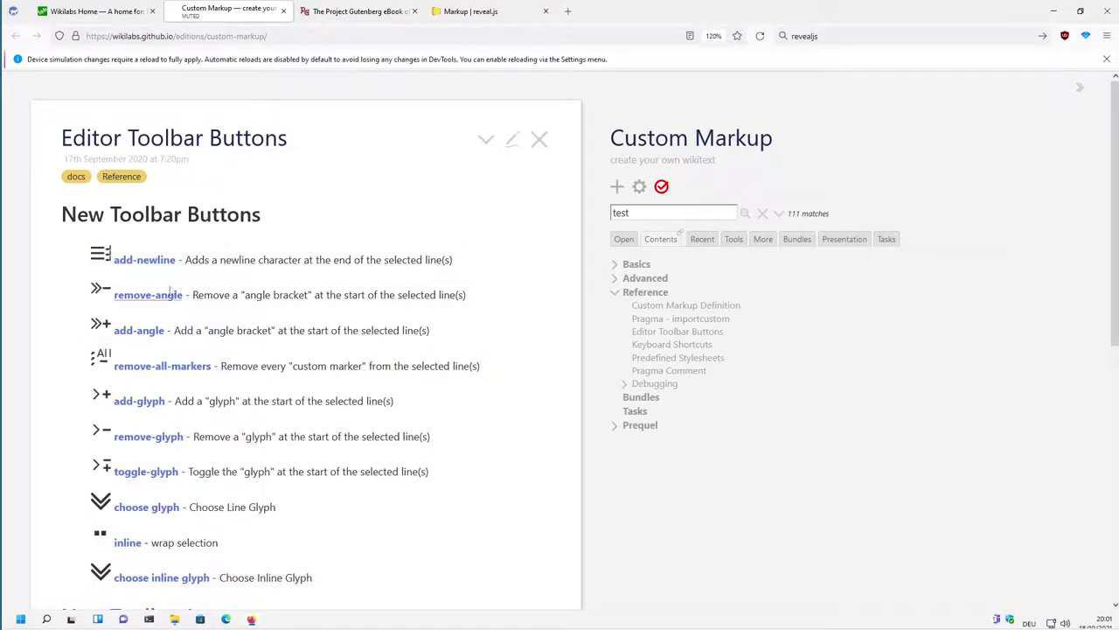
# Look over the new toolbar buttons and icons, and view the Keyboard Shortcuts and Predefined Stylesheets pages
pyautogui.scroll(-3, 208, 490)
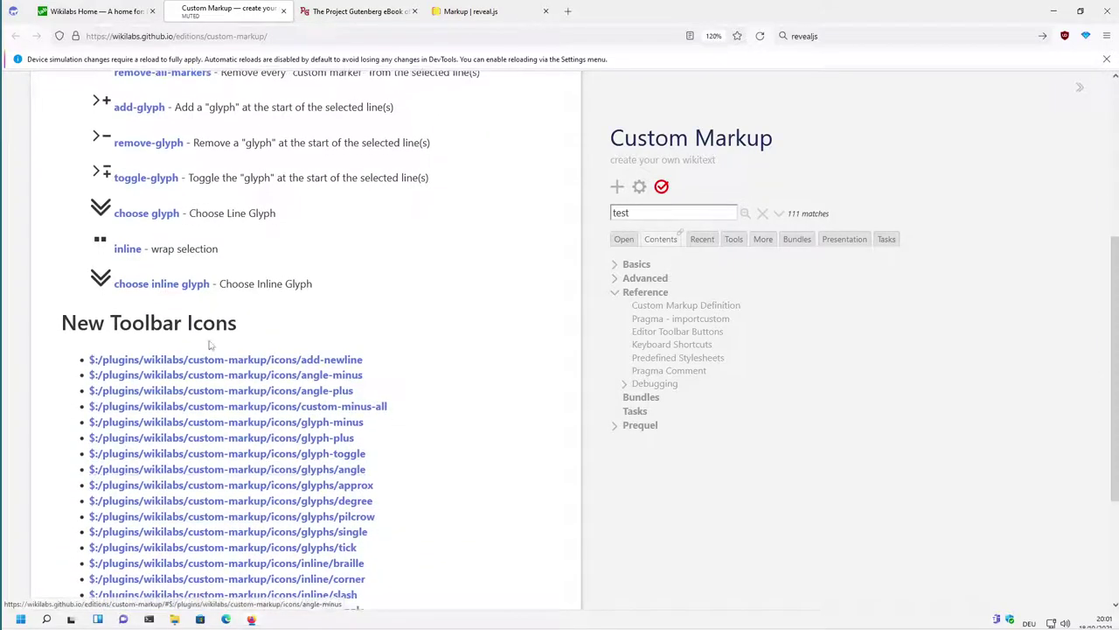
pyautogui.scroll(-1, 210, 472)
pyautogui.scroll(-1, 280, 573)
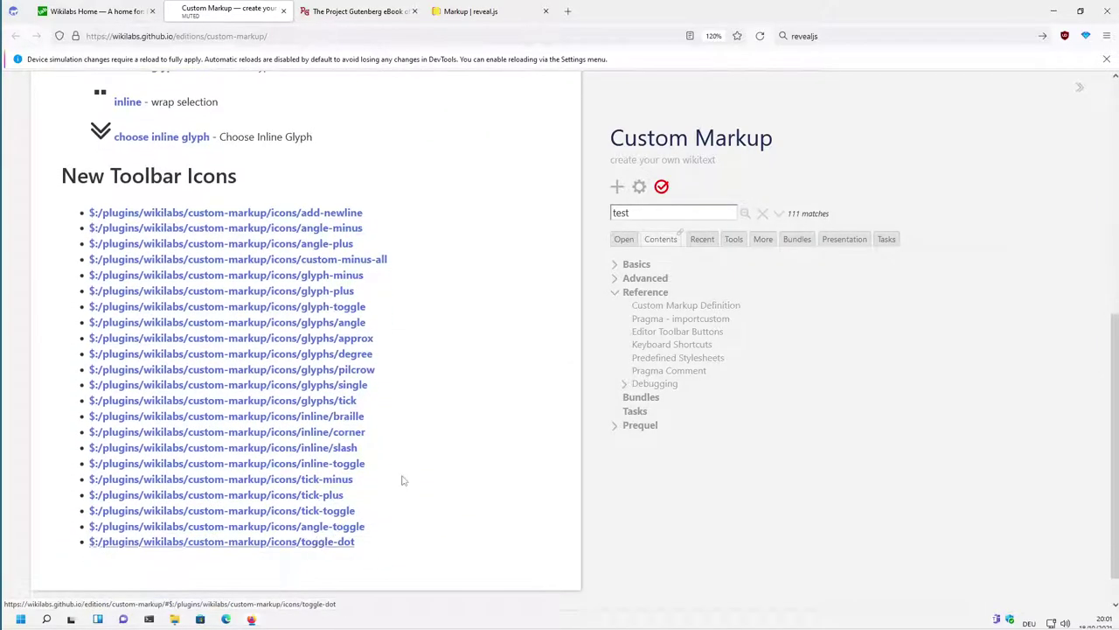
pyautogui.click(675, 349)
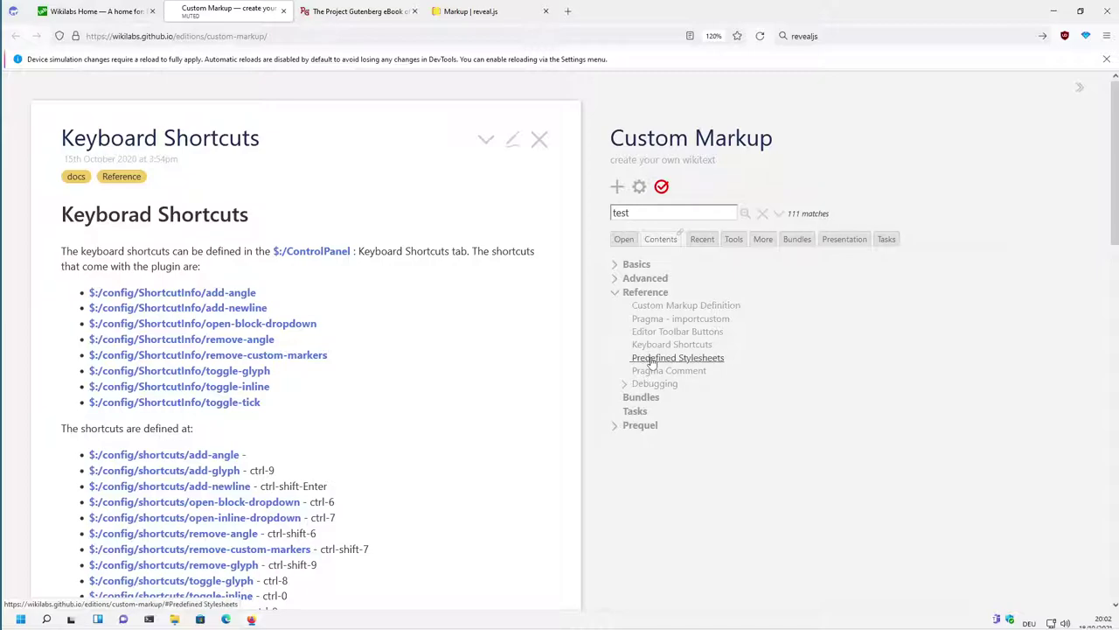
pyautogui.click(654, 359)
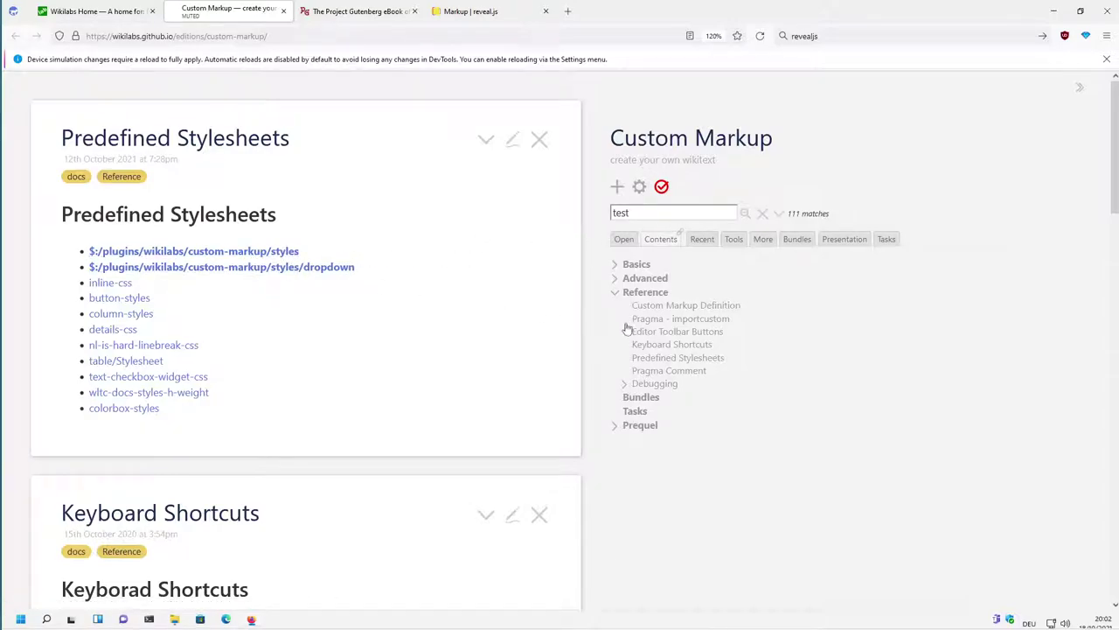
# Open the Pragma Comment page and examine the comment syntax for TiddlyWiki v5.2.0
pyautogui.click(672, 371)
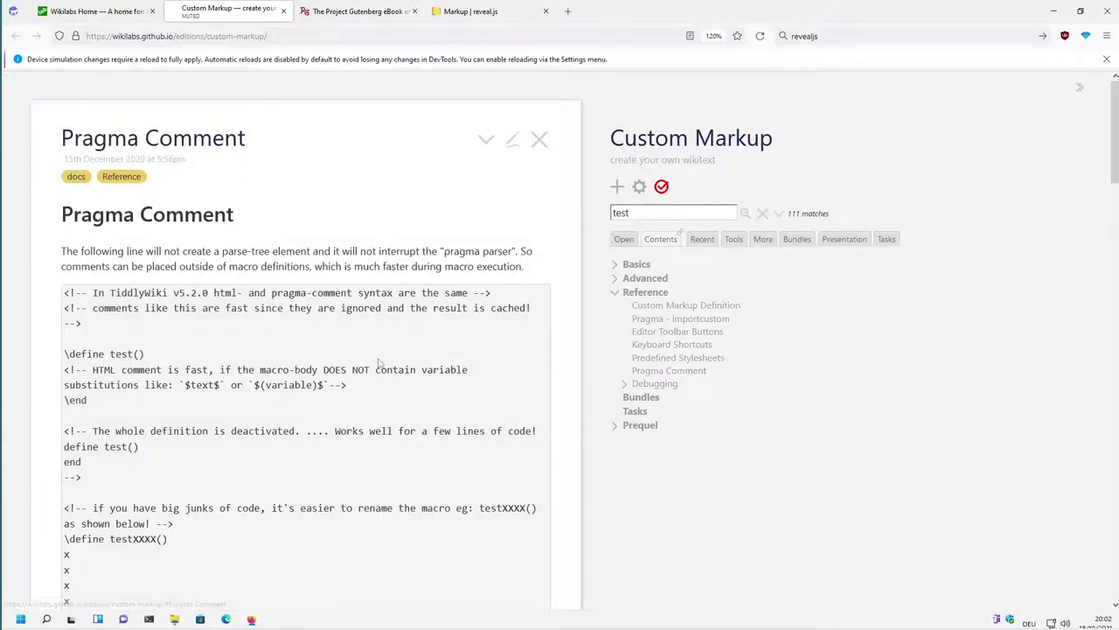
pyautogui.scroll(-1, 379, 363)
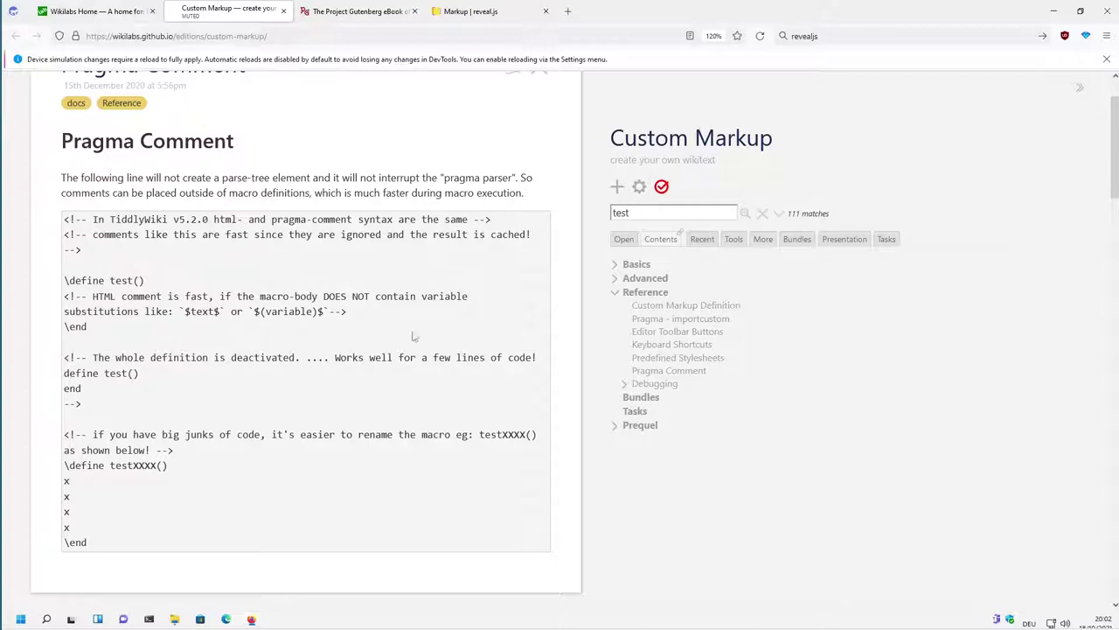
pyautogui.moveTo(156, 220); pyautogui.dragTo(334, 251)
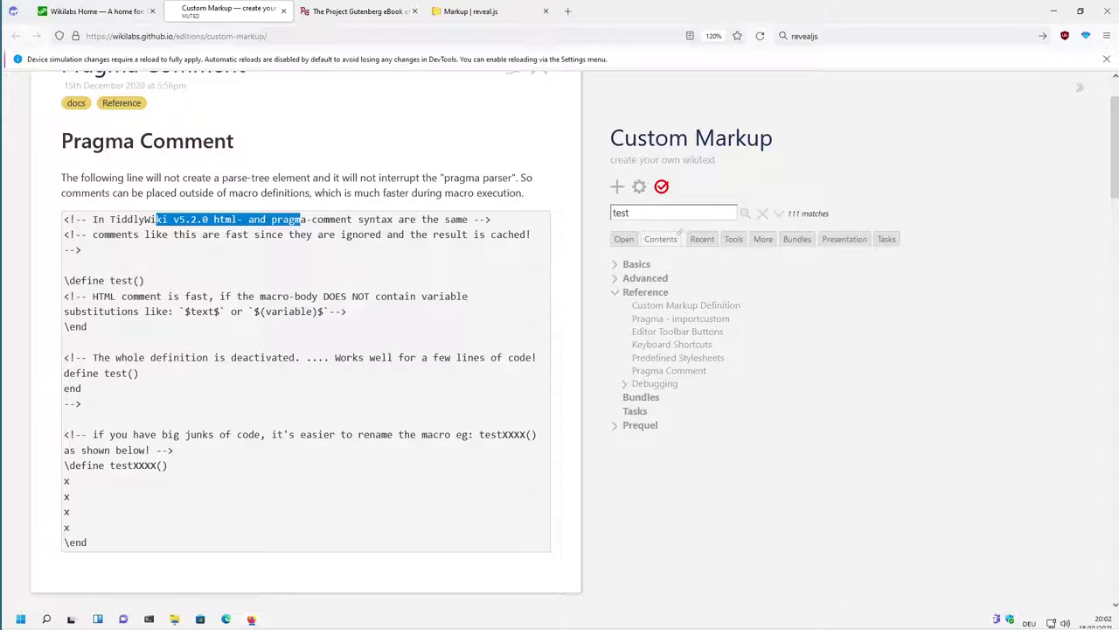
# Open the Debugging and debugcustom pragma pages and review the \debugcustom parameters
pyautogui.click(645, 387)
pyautogui.click(645, 389)
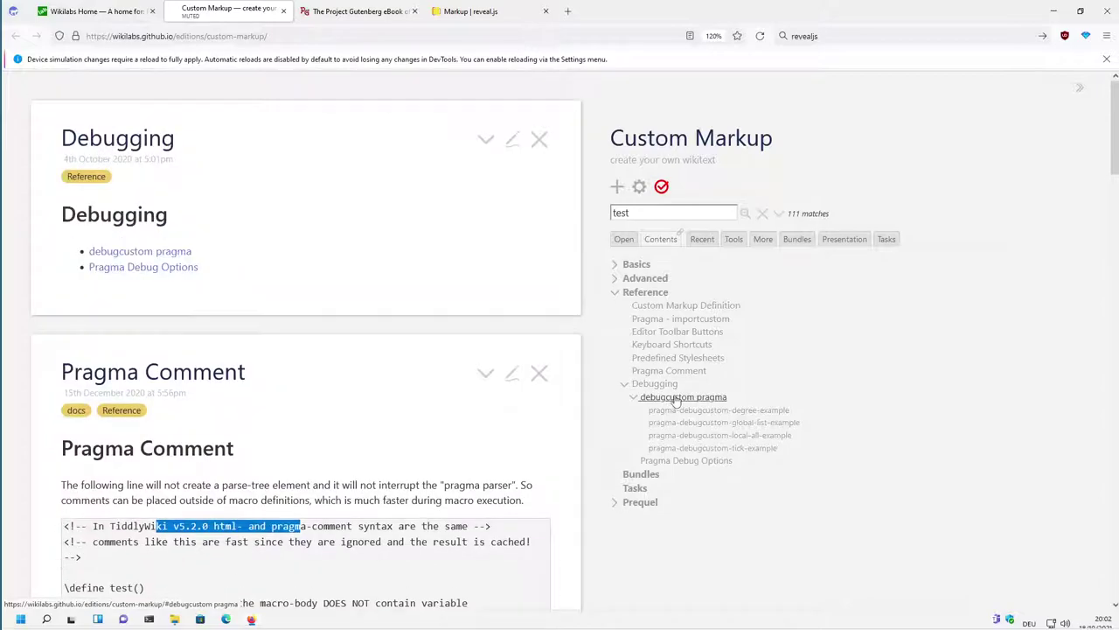
pyautogui.click(676, 398)
pyautogui.scroll(-2, 504, 411)
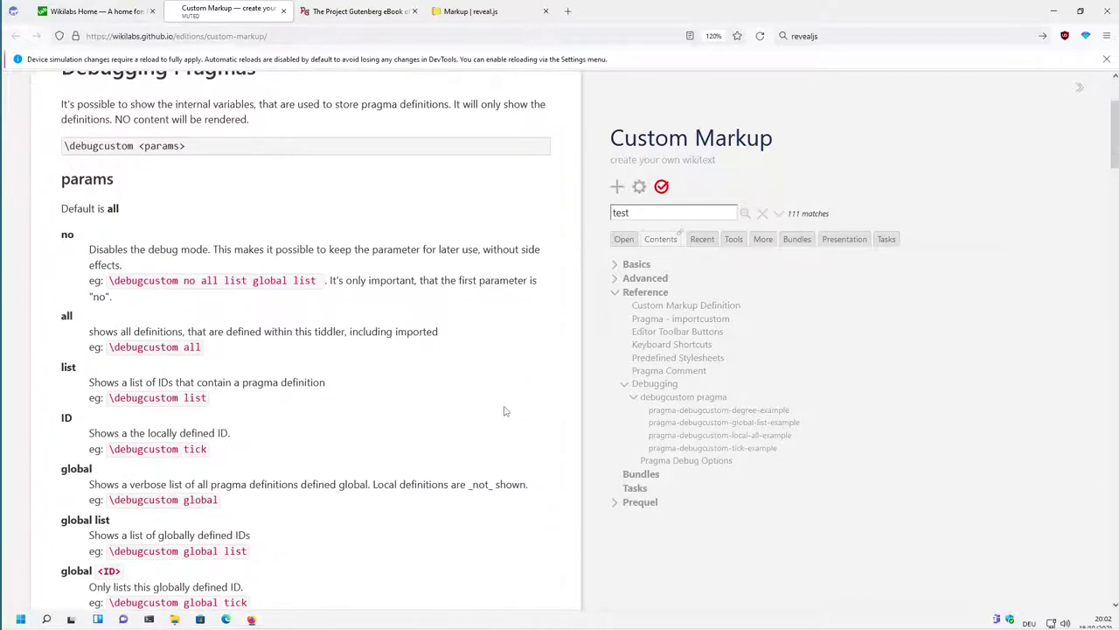
pyautogui.scroll(-3, 504, 411)
pyautogui.scroll(4, 493, 399)
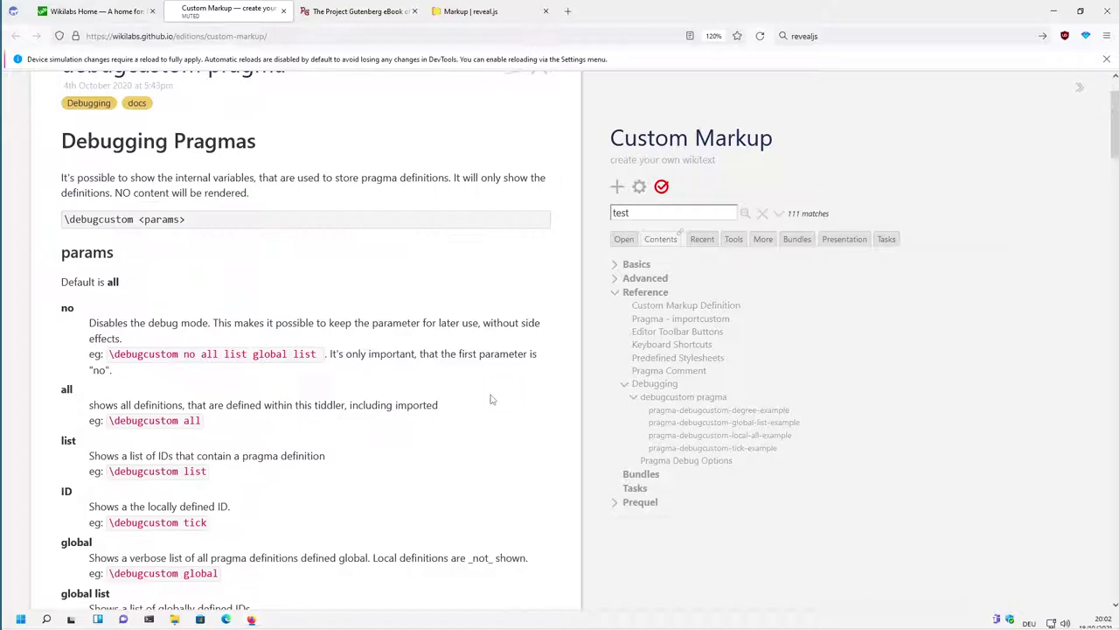
pyautogui.scroll(-3, 492, 399)
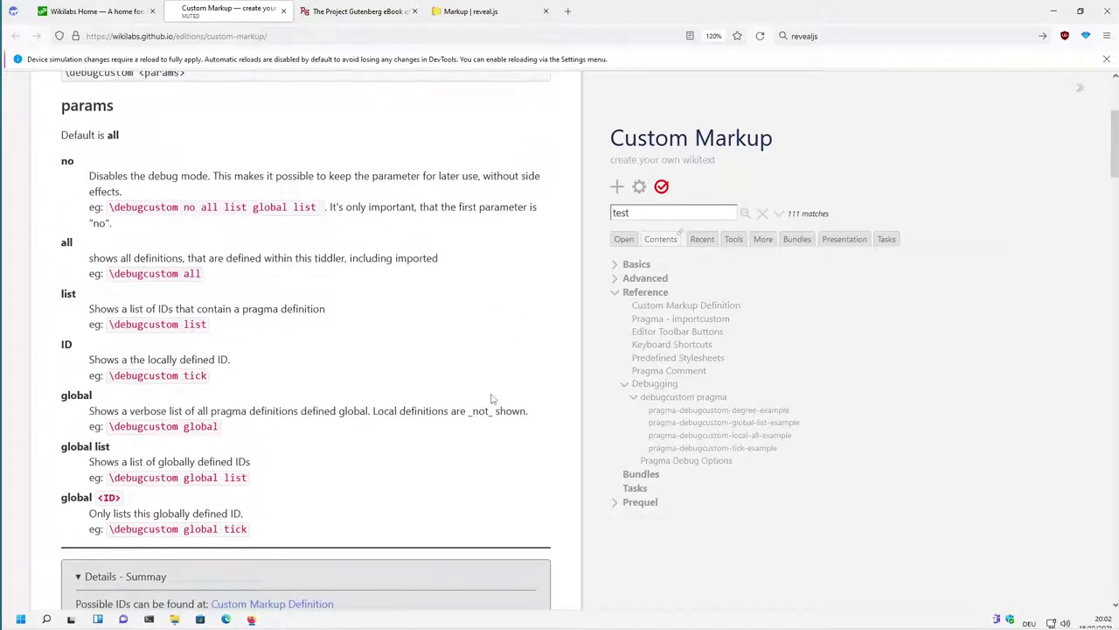
pyautogui.scroll(1, 686, 423)
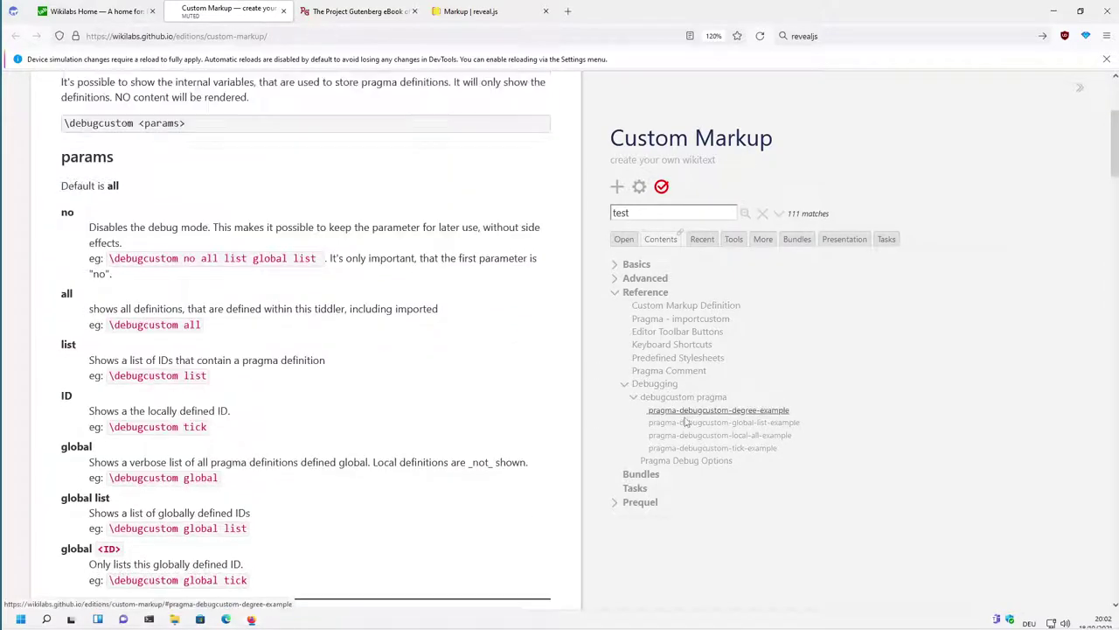
# View the degree, global-list and local-all debugcustom examples and the Pragma Debug Options page
pyautogui.click(687, 415)
pyautogui.click(686, 424)
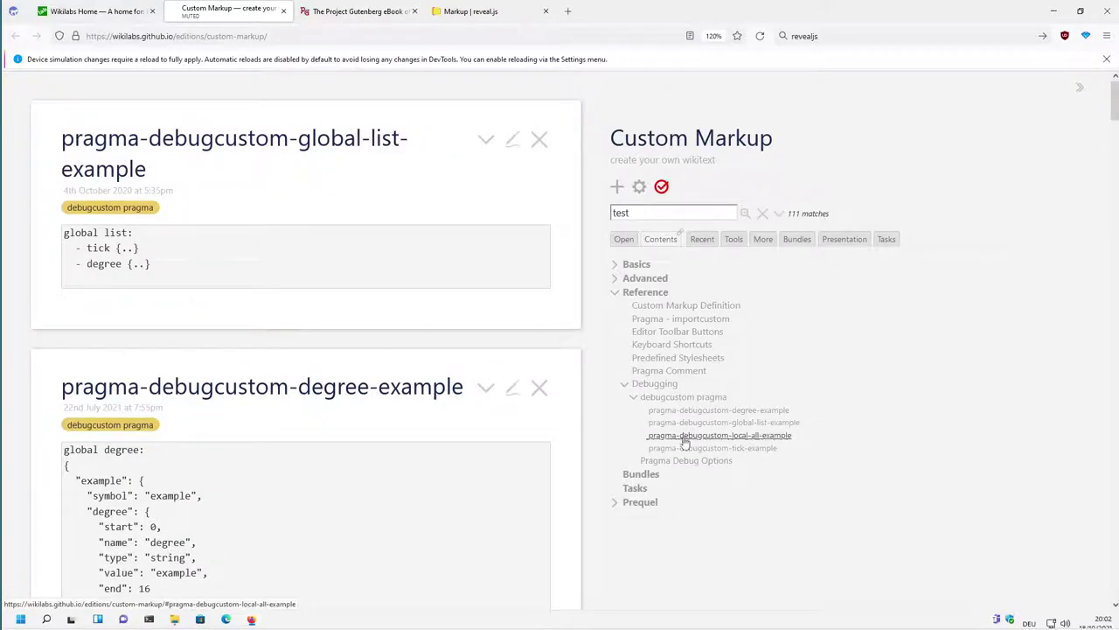
pyautogui.click(687, 435)
pyautogui.click(676, 461)
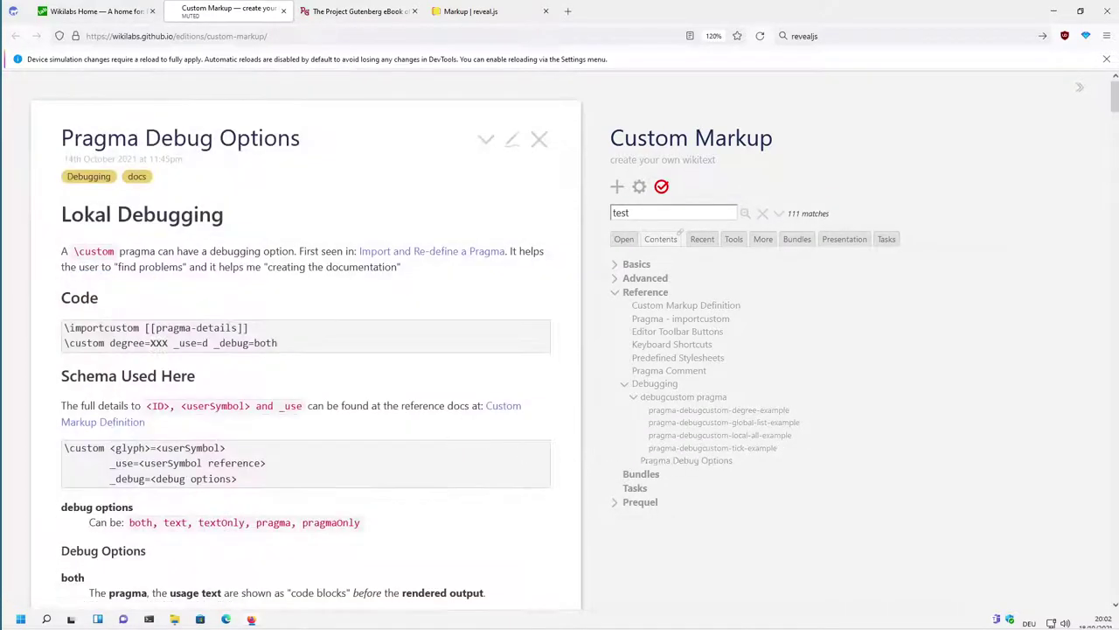
pyautogui.scroll(-1, 490, 411)
pyautogui.scroll(1, 498, 412)
# Open the Bundles page and close the Pragma Debug Options and pragma-debugcustom-local-all-example tiddlers
pyautogui.click(624, 384)
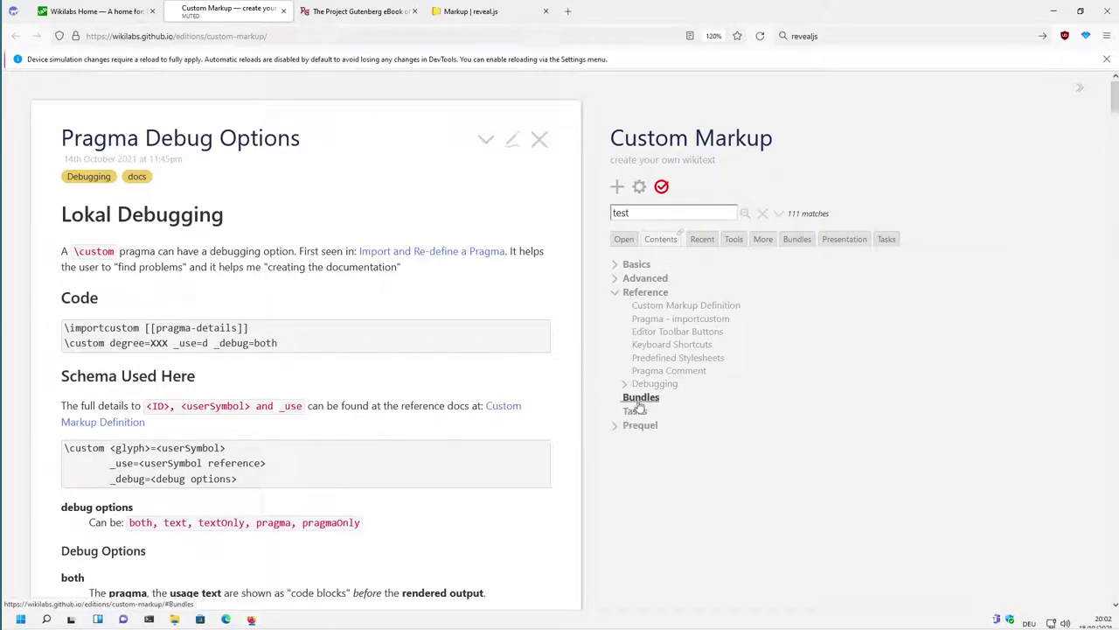
pyautogui.click(640, 398)
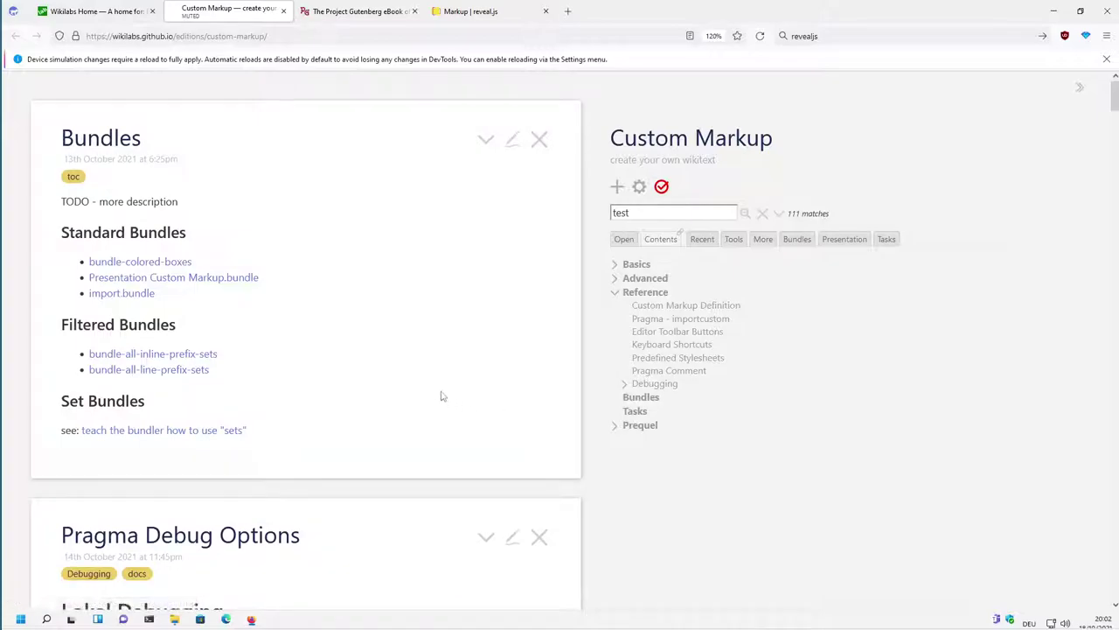
pyautogui.click(541, 535)
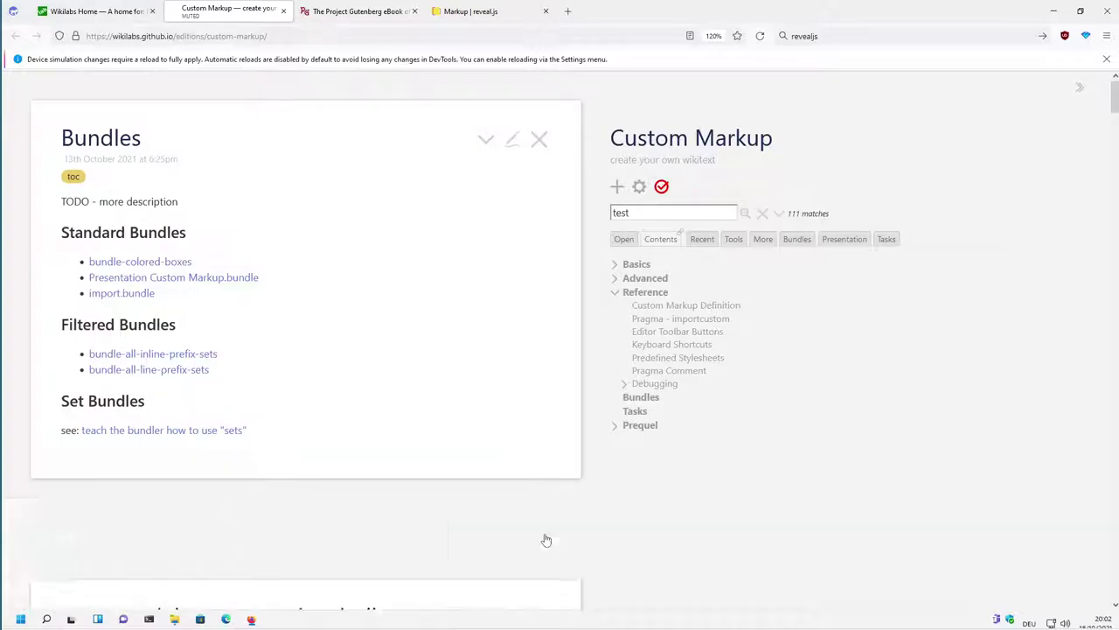
pyautogui.click(543, 538)
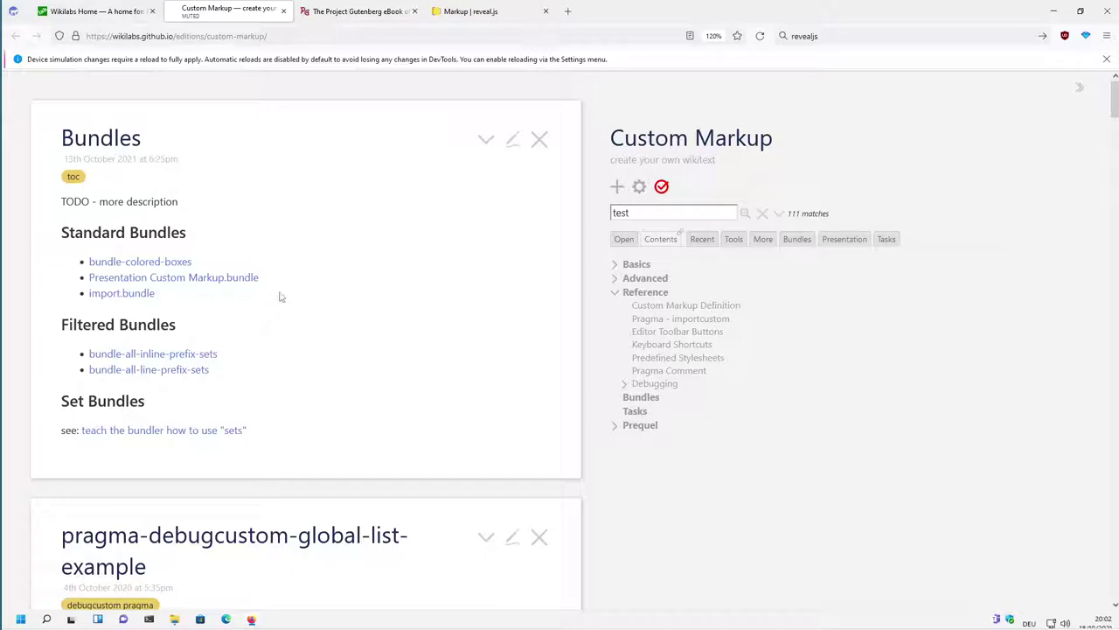
# Create a new tiddler draft and hide the sidebar to widen the editor
pyautogui.click(617, 186)
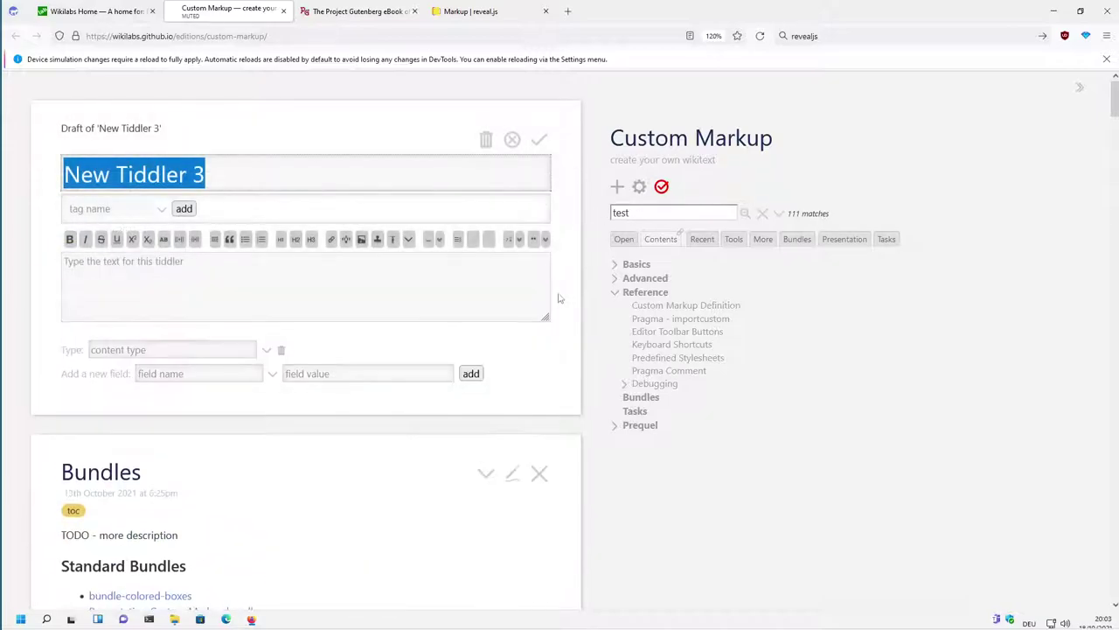
pyautogui.click(1080, 88)
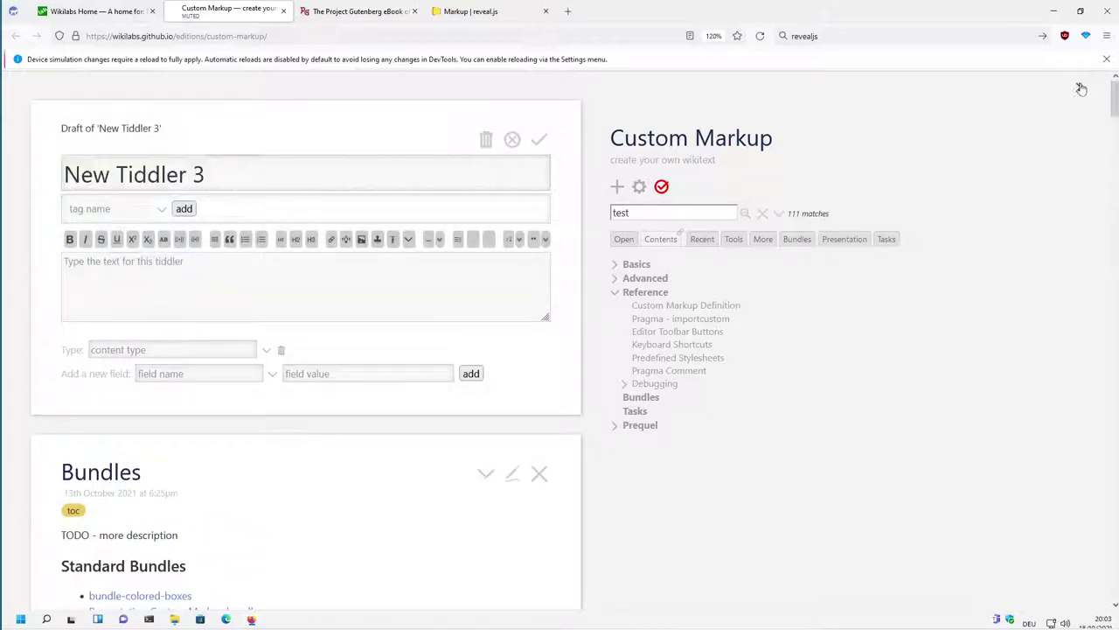
# Switch the line glyph chooser's snippet set to Box Set and look over its colorbox entries
pyautogui.click(717, 241)
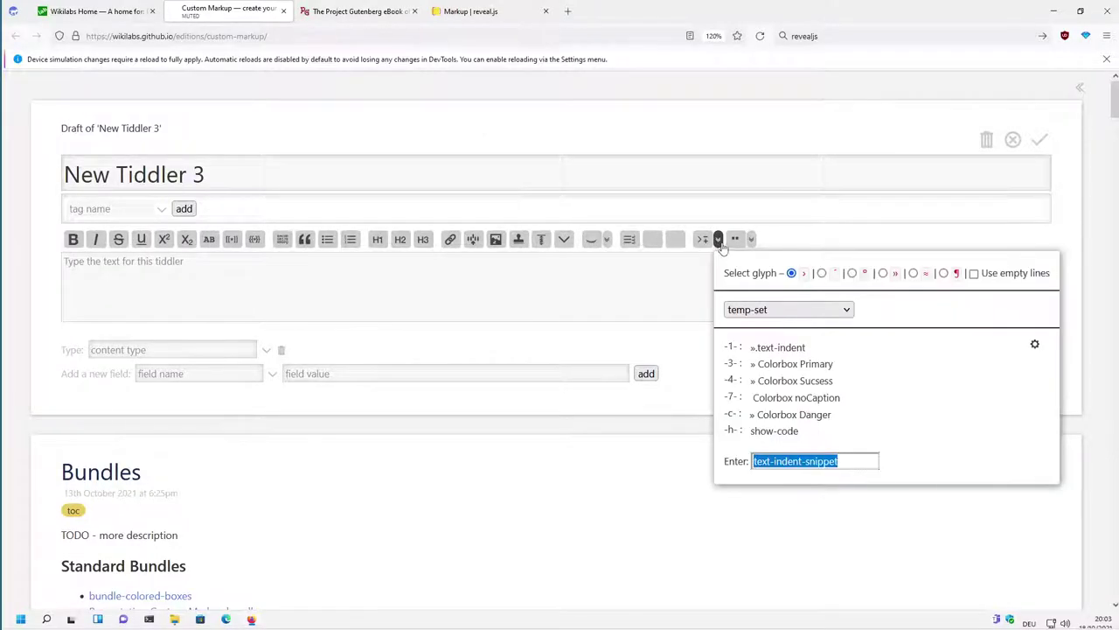
pyautogui.click(792, 313)
pyautogui.click(791, 328)
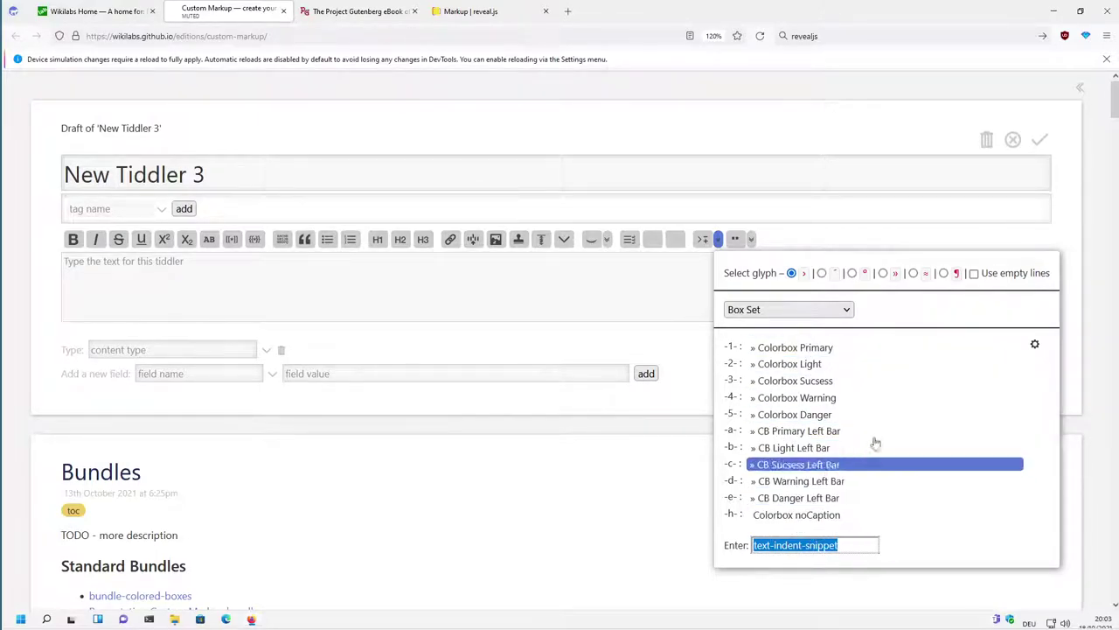
pyautogui.click(875, 245)
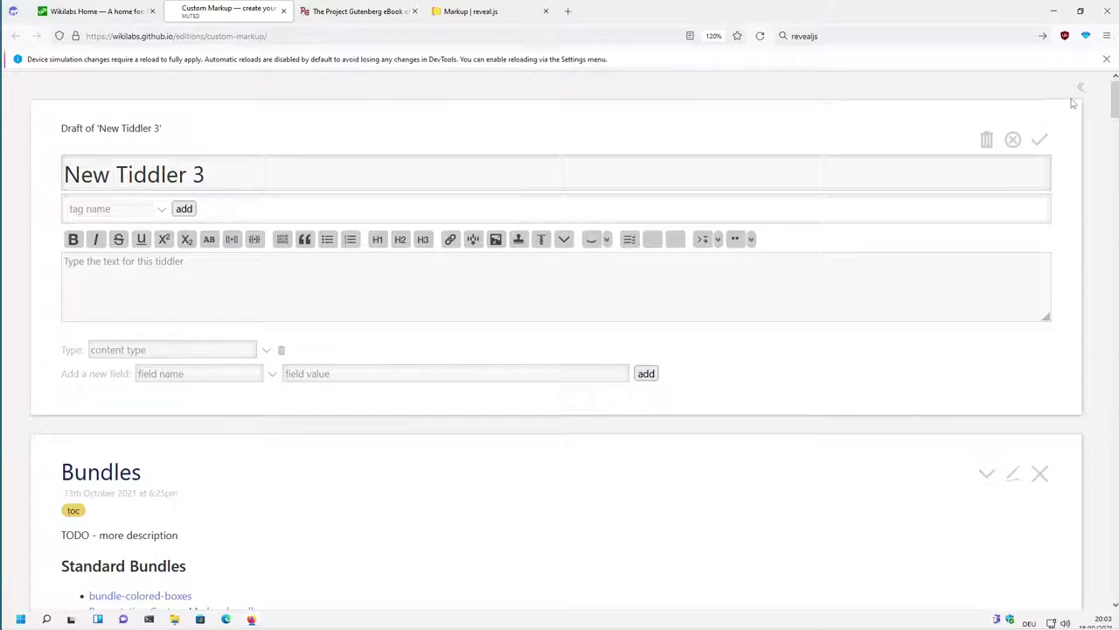
# Show the sidebar again and view the Presentation Custom Markup.bundle tiddler from the list of bundles
pyautogui.click(1080, 87)
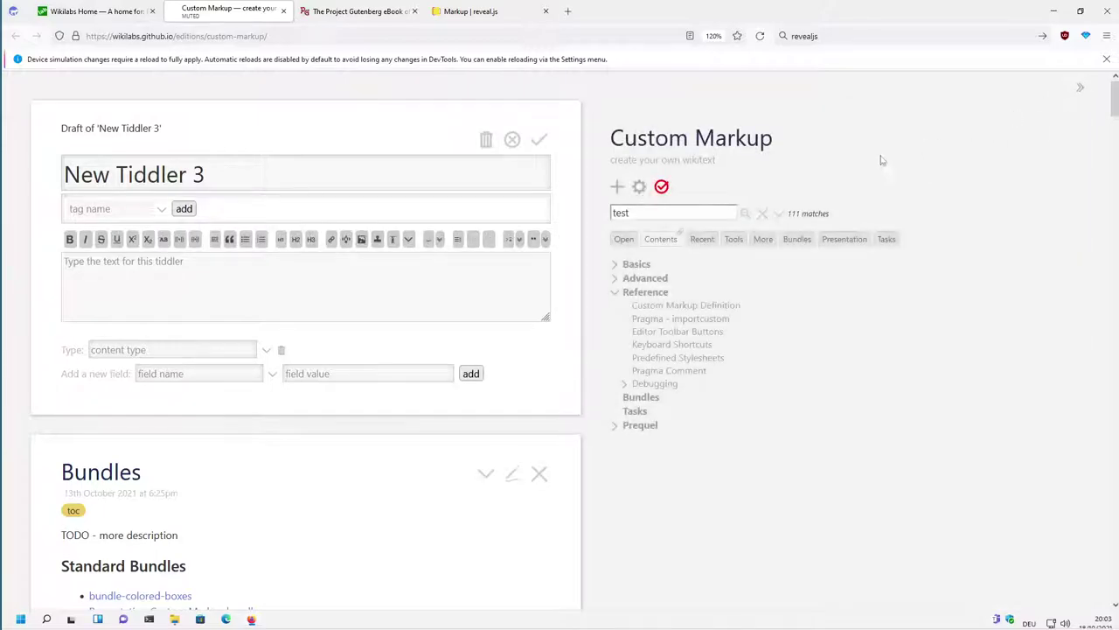
pyautogui.click(798, 239)
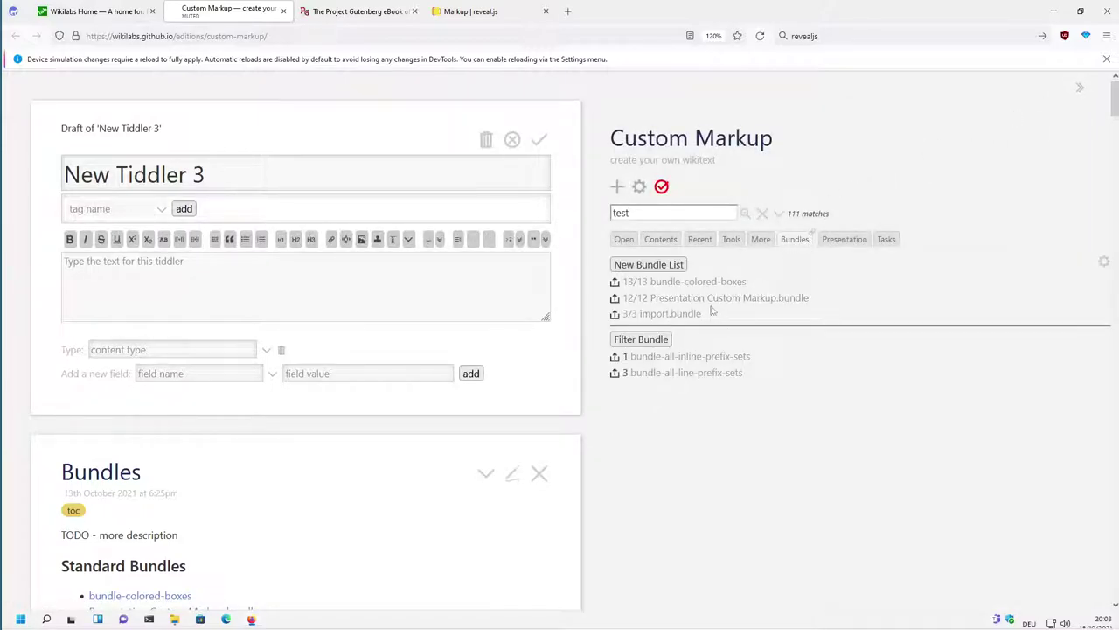
pyautogui.click(742, 300)
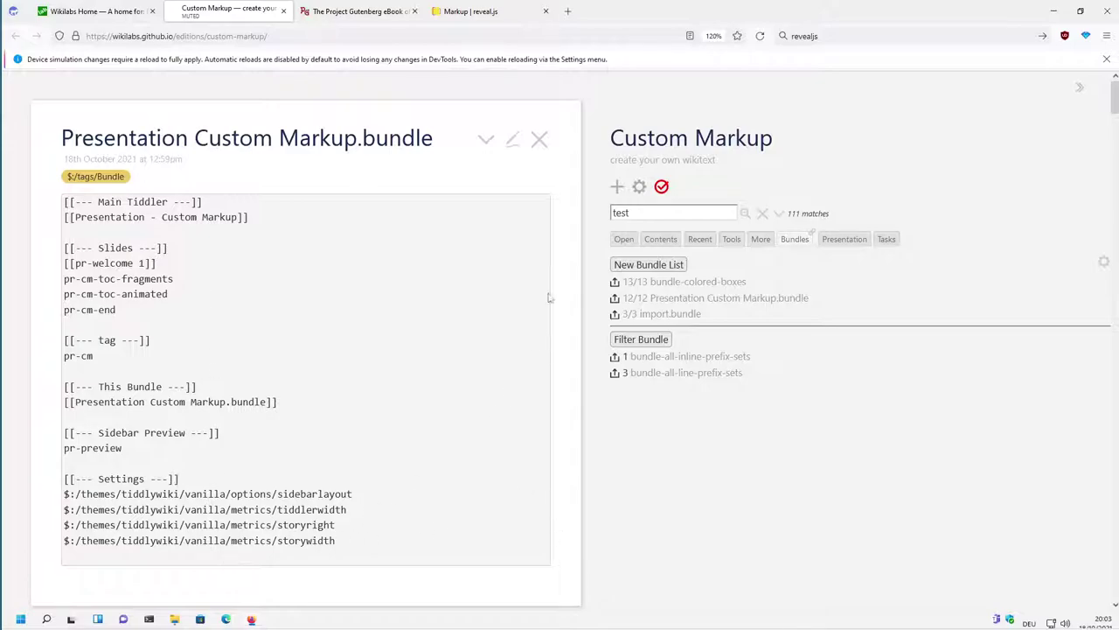
# Close the Presentation Custom Markup.bundle and Bundles tiddlers and discard the New Tiddler 3 draft
pyautogui.click(544, 142)
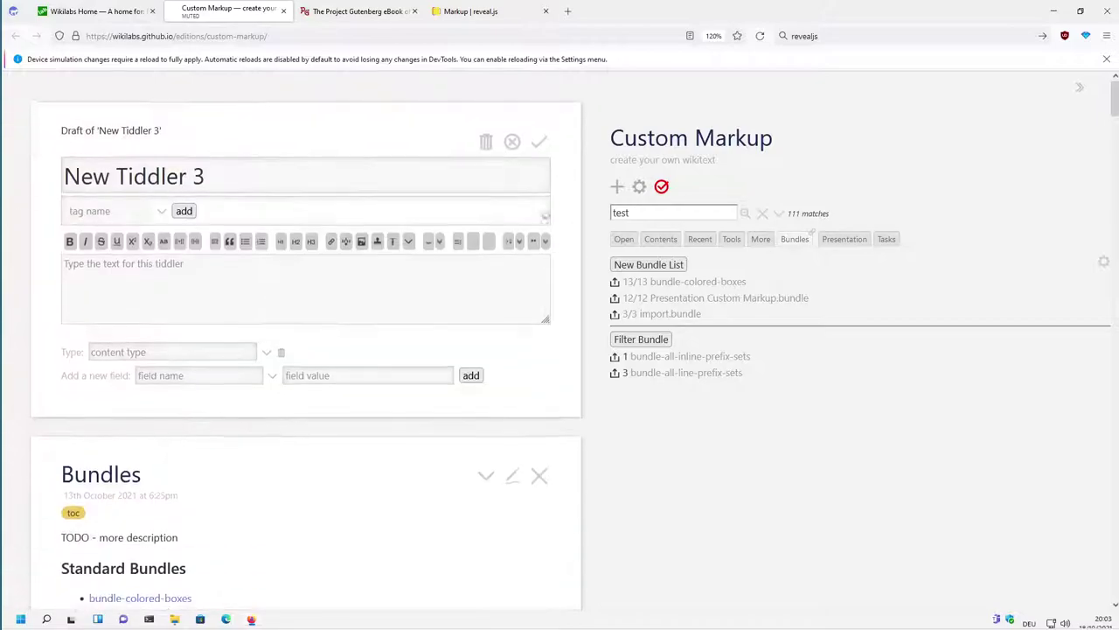
pyautogui.click(513, 140)
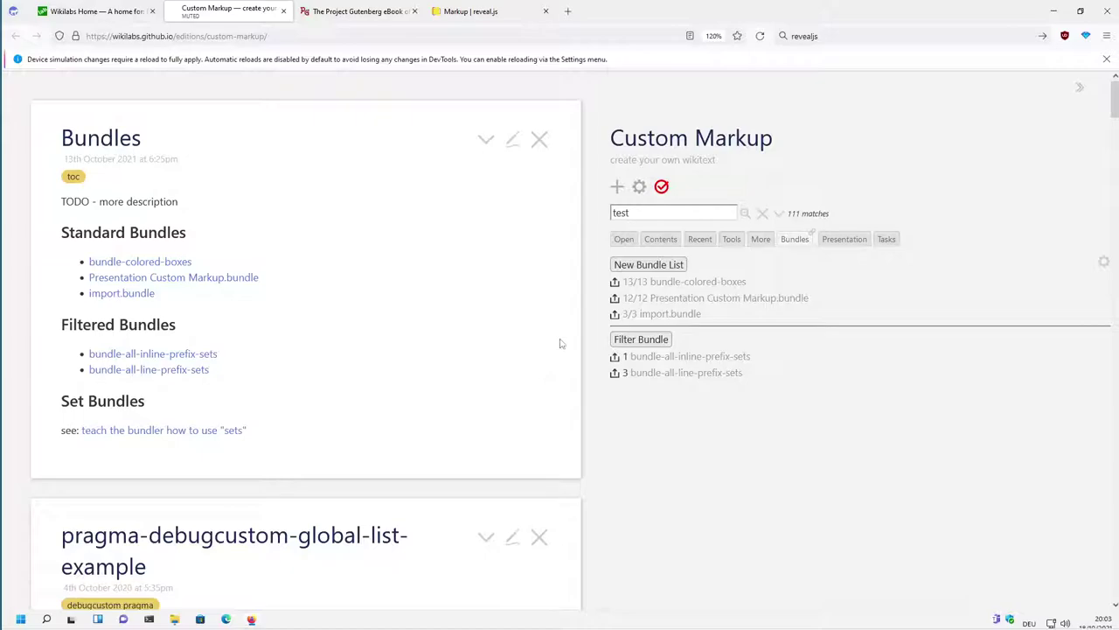
pyautogui.click(539, 140)
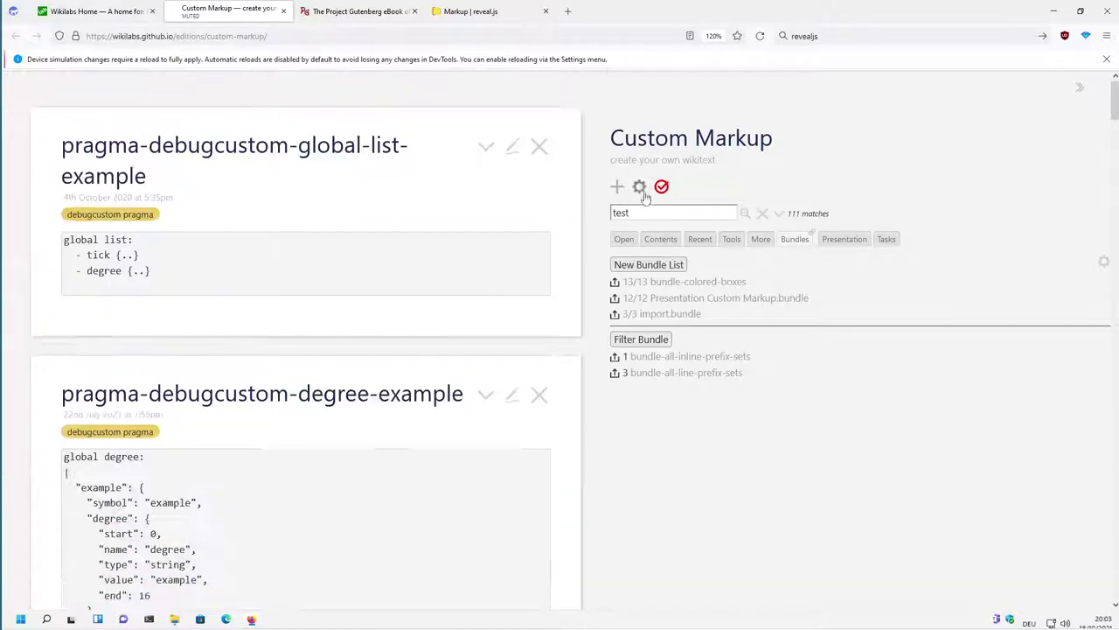
# From the "test" search matches, open test, test-_new_-checkbox-widget-transclusion-text-with-spaces, test-_new_-params-with-spaces, test-.clip-macro and test-.example-macro
pyautogui.click(674, 212)
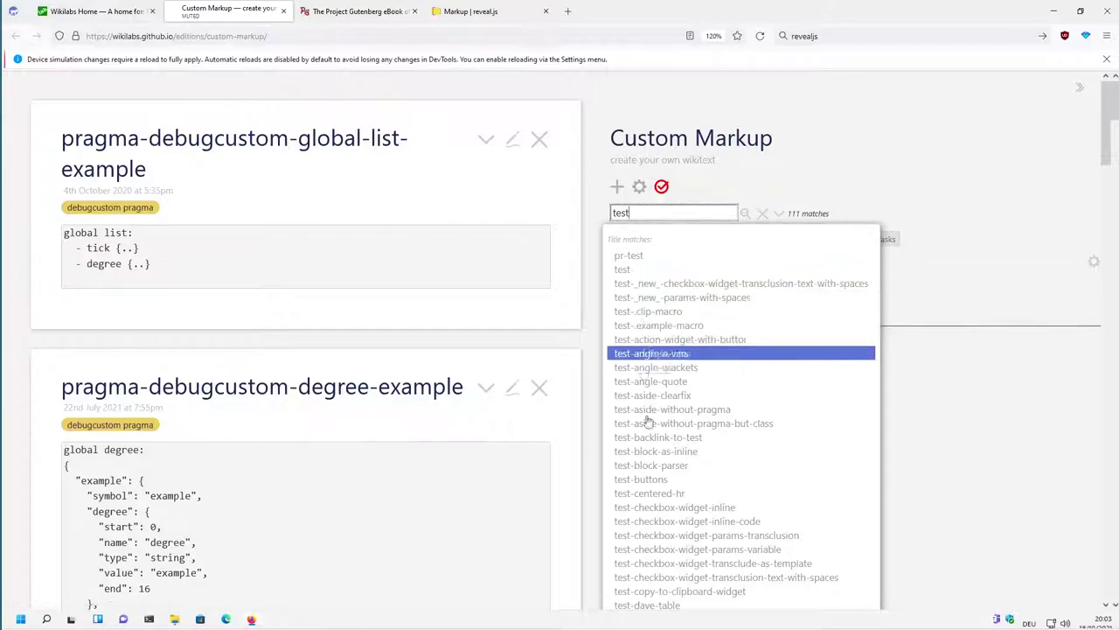
pyautogui.click(623, 269)
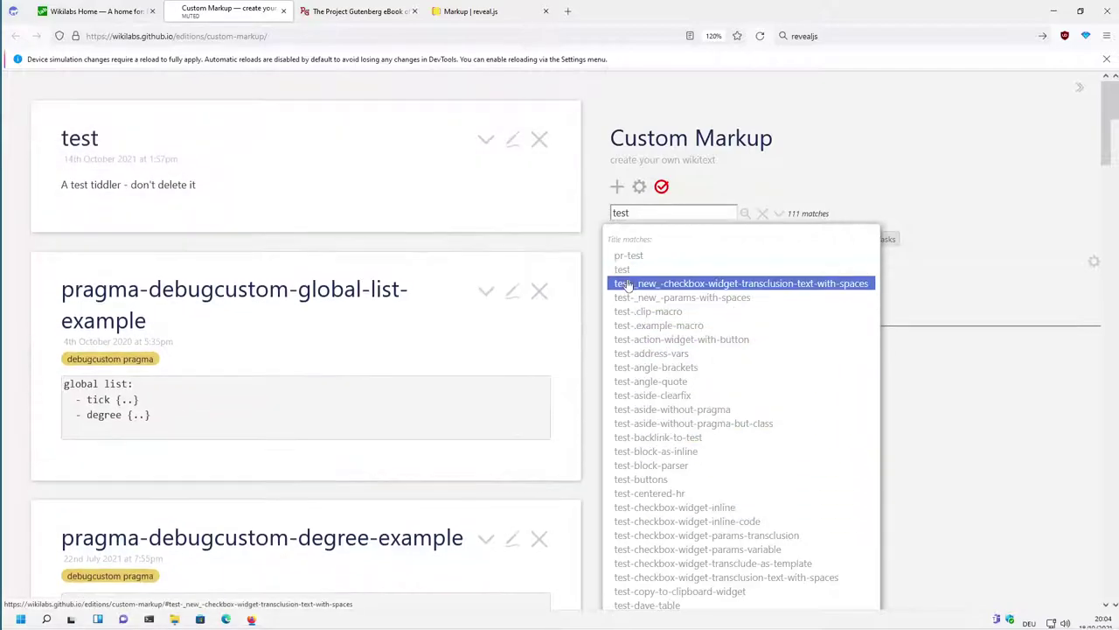
pyautogui.click(630, 284)
pyautogui.click(628, 298)
pyautogui.click(629, 311)
pyautogui.click(632, 325)
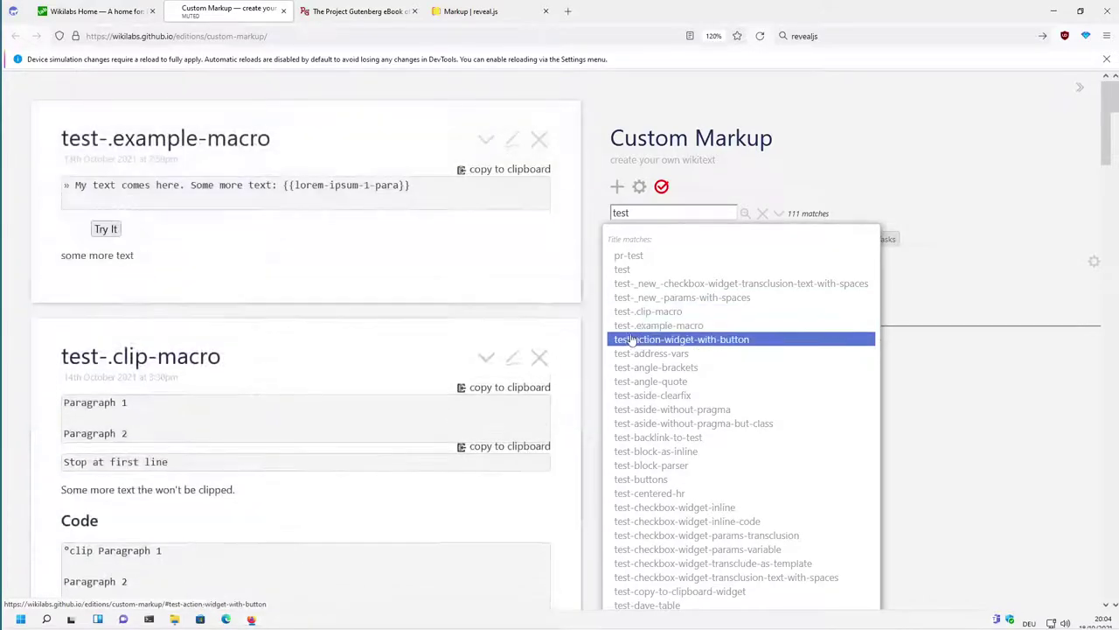
# Open the seven consecutive search matches from test-action-widget-with-button through test-aside-without-pragma-but-class
pyautogui.click(633, 340)
pyautogui.click(634, 354)
pyautogui.click(636, 367)
pyautogui.click(637, 382)
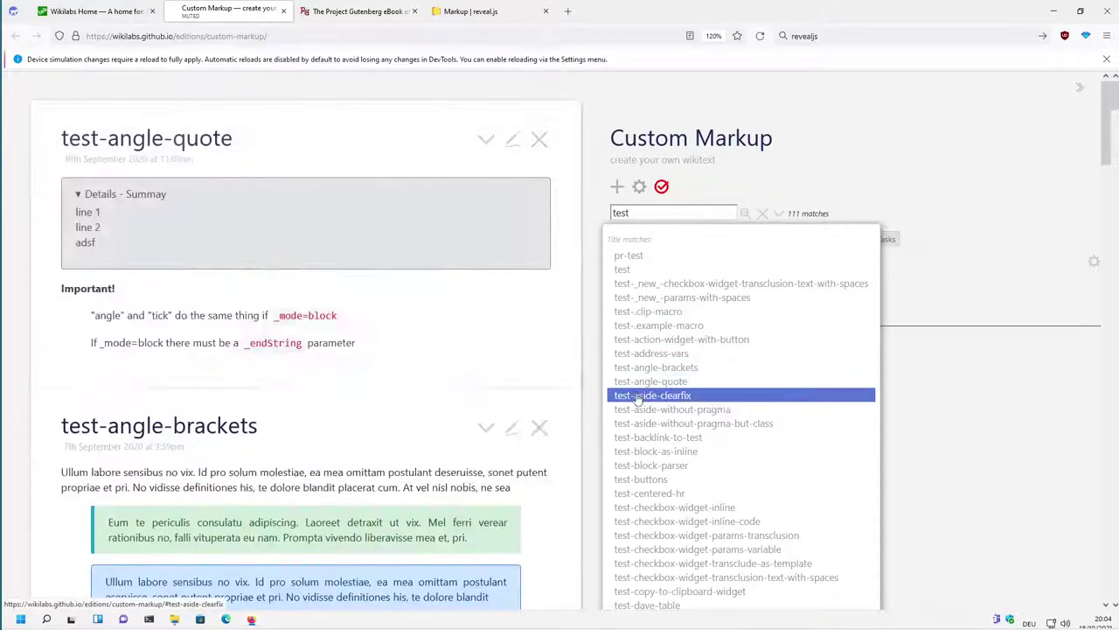
pyautogui.click(639, 396)
pyautogui.click(641, 409)
pyautogui.click(643, 424)
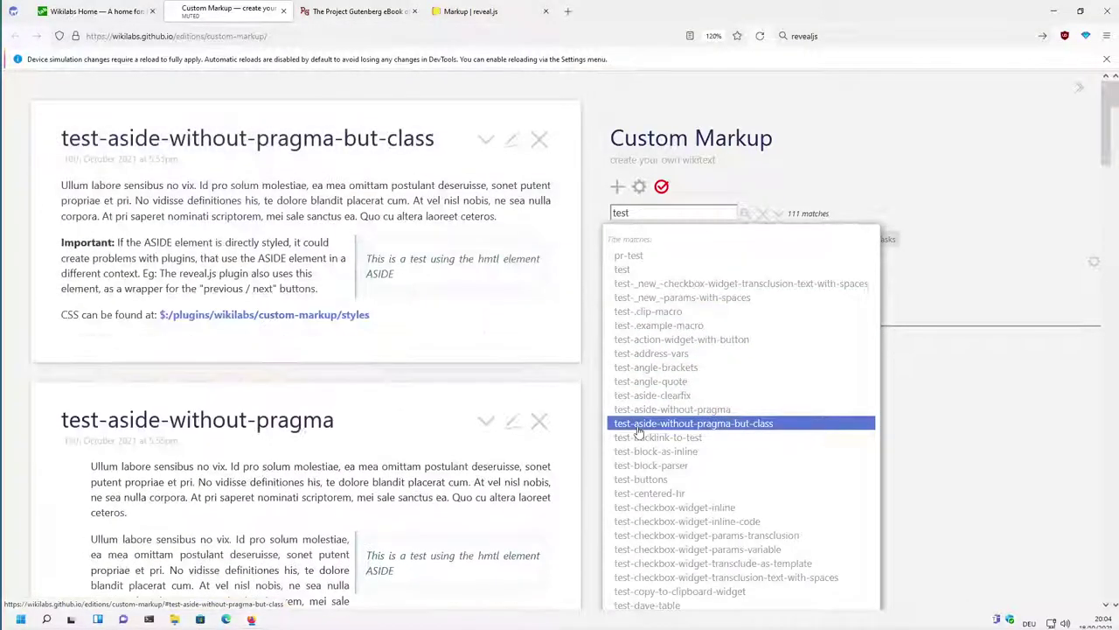
# Examine the wikitext source of test-aside-without-pragma-but-class and test-aside-without-pragma in edit mode, discarding each draft
pyautogui.click(513, 139)
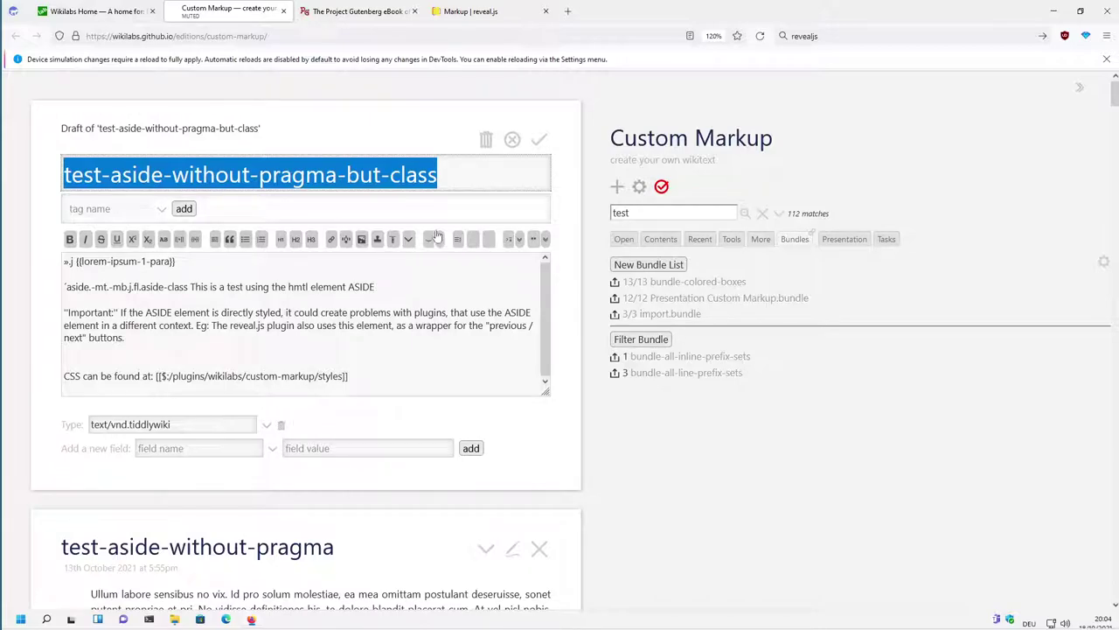
pyautogui.click(513, 140)
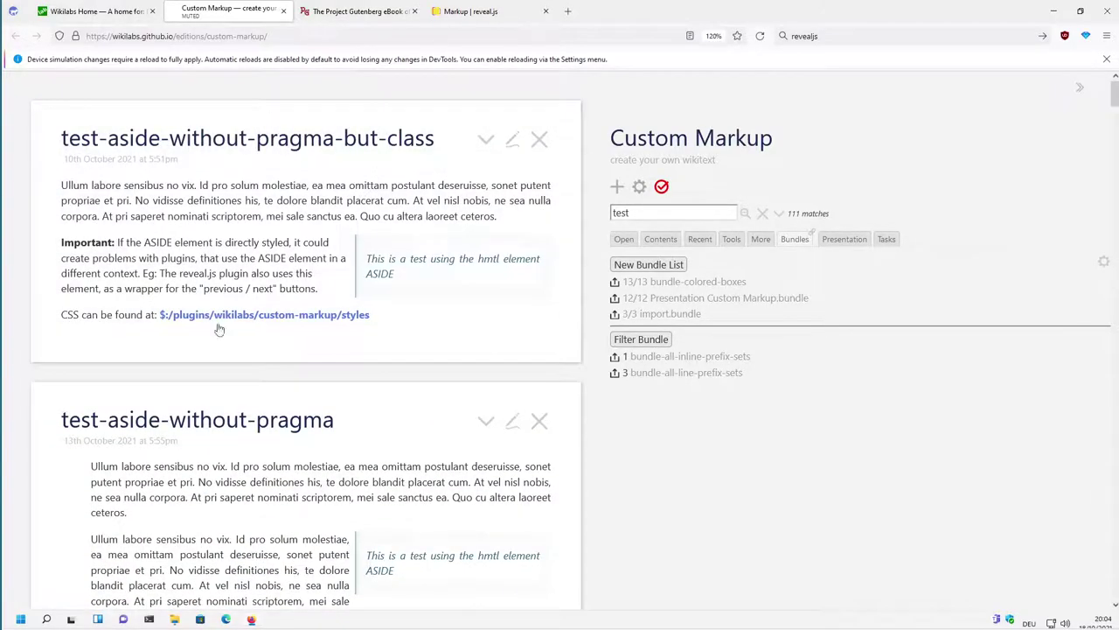
pyautogui.scroll(-3, 459, 392)
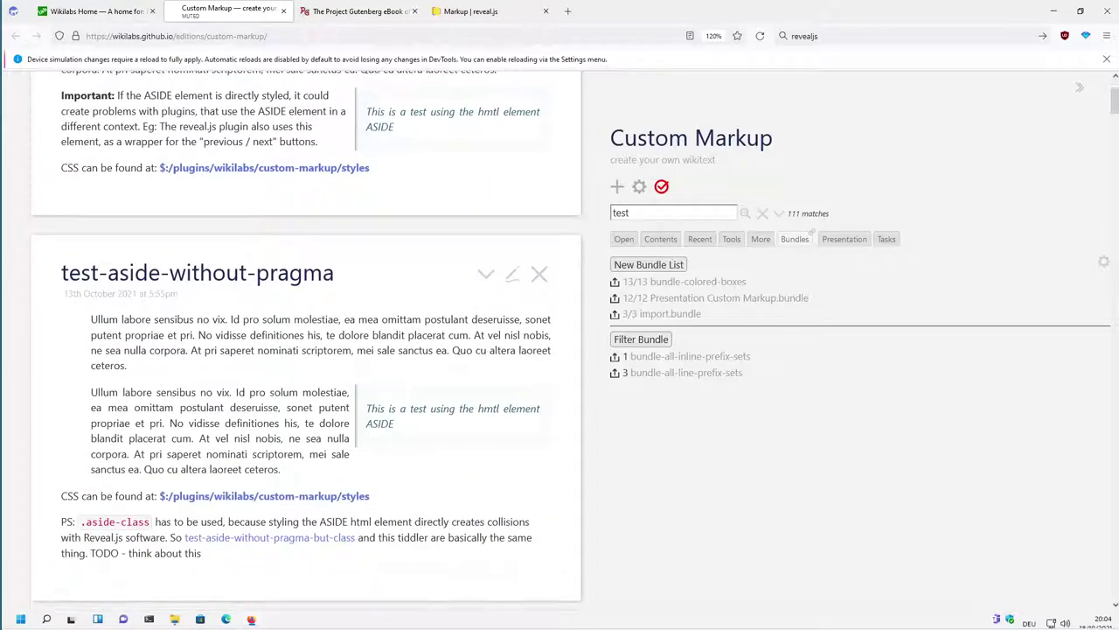
pyautogui.scroll(-2, 503, 325)
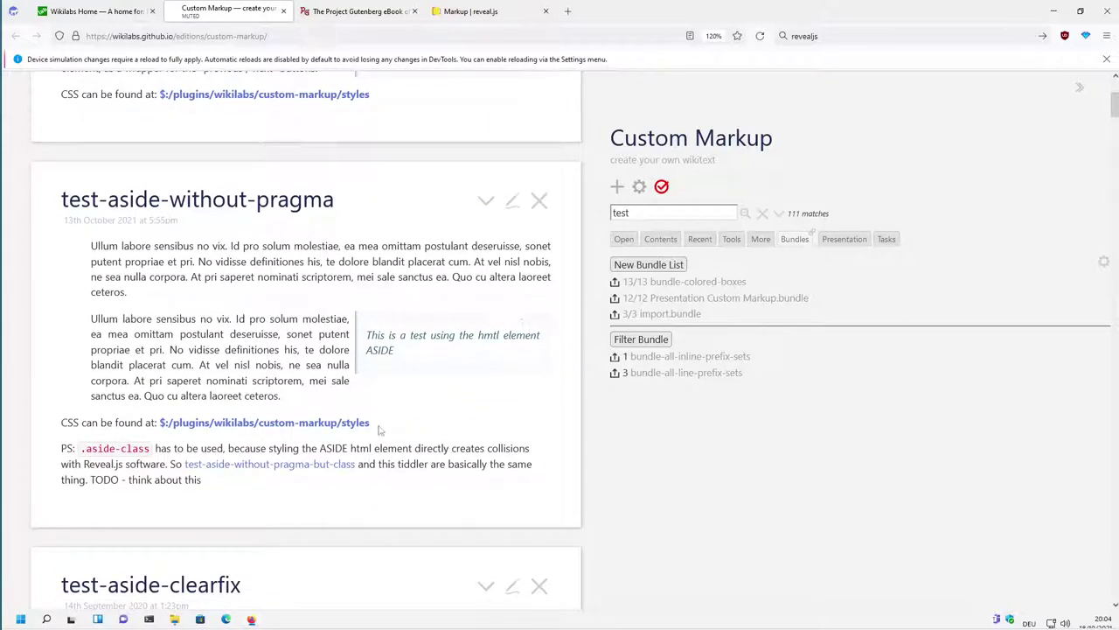
pyautogui.click(512, 200)
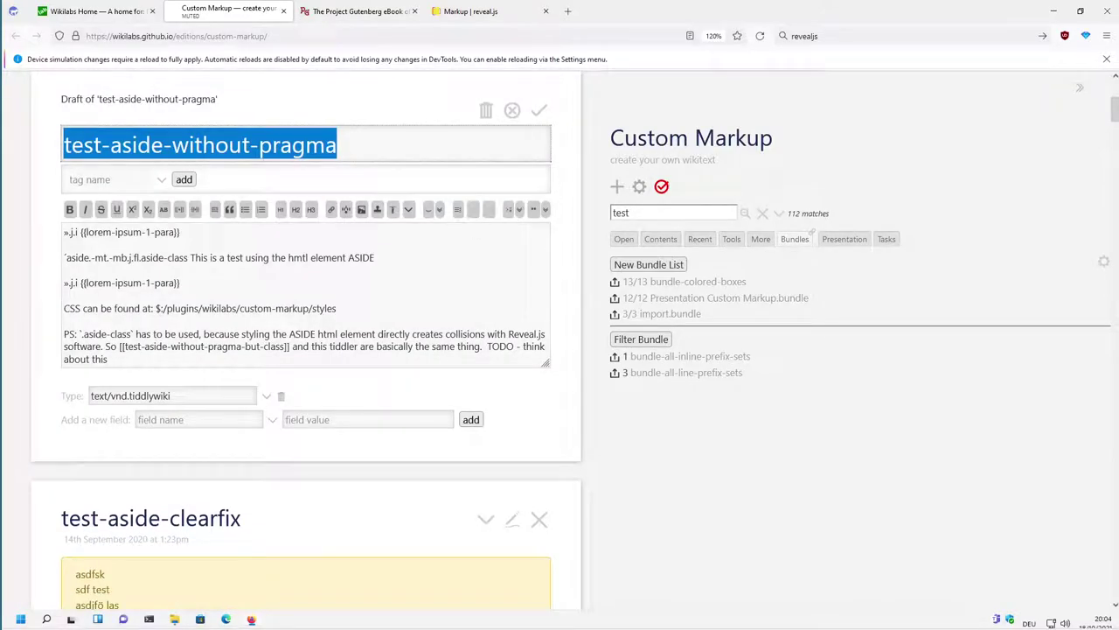
pyautogui.moveTo(180, 233); pyautogui.dragTo(19, 233)
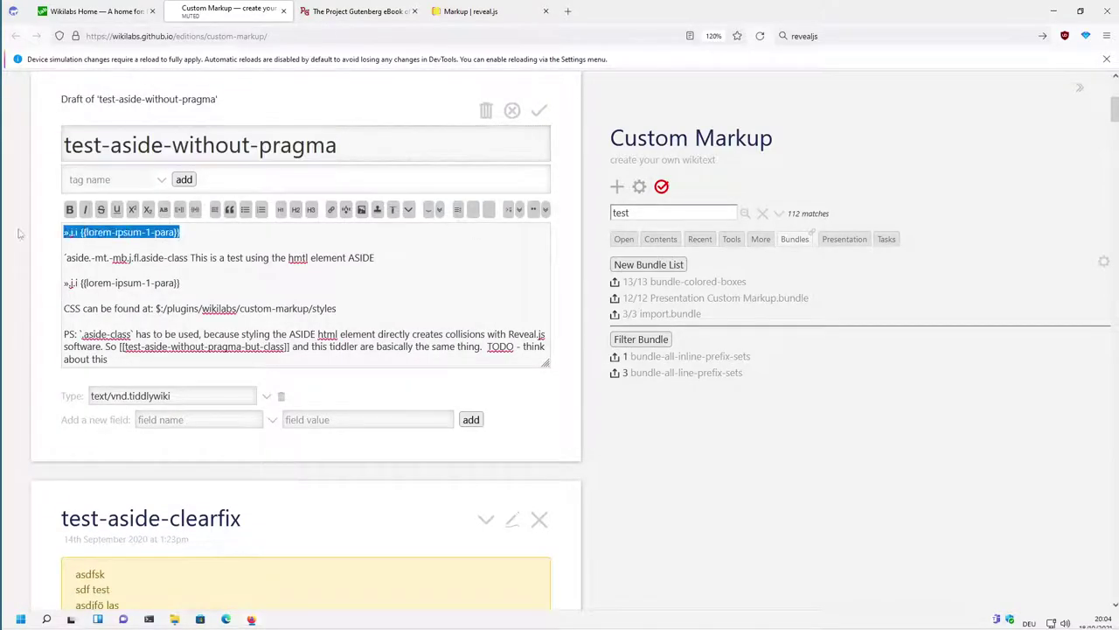
pyautogui.click(512, 112)
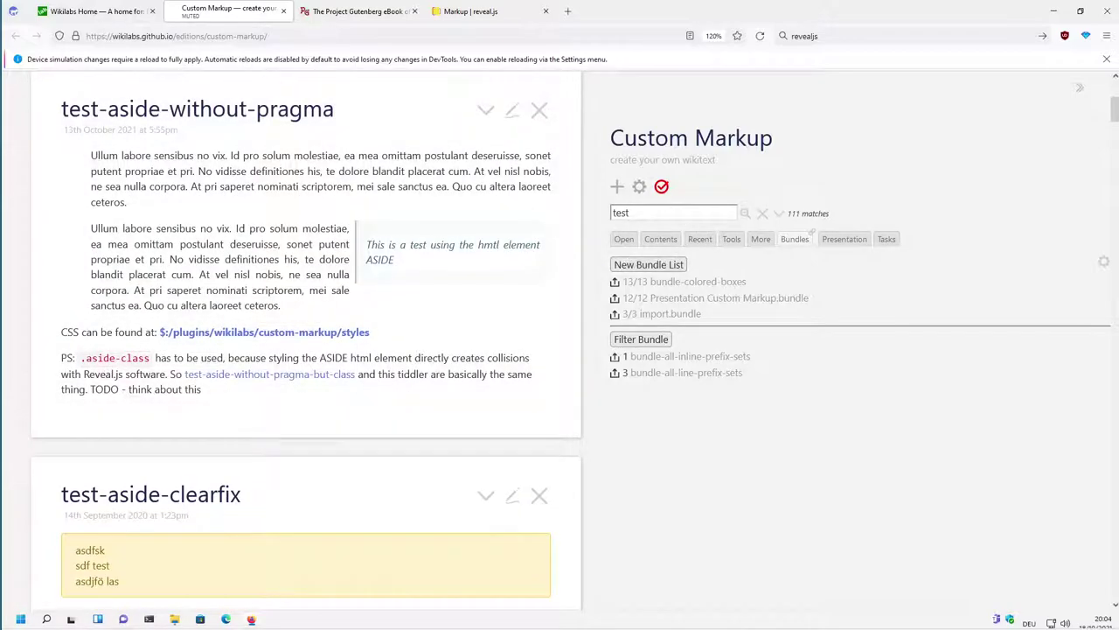
# Look through the remaining title matches for "test", dismiss the results and show the table of contents again
pyautogui.hotkey('ctrl', 'shift', 'f')
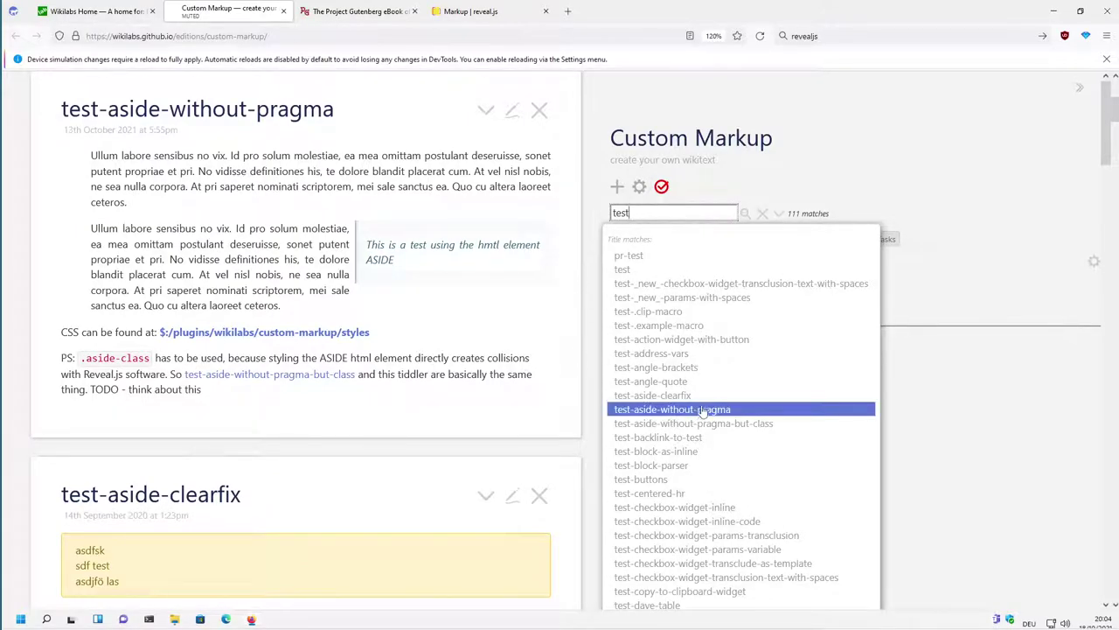
pyautogui.scroll(-5, 700, 408)
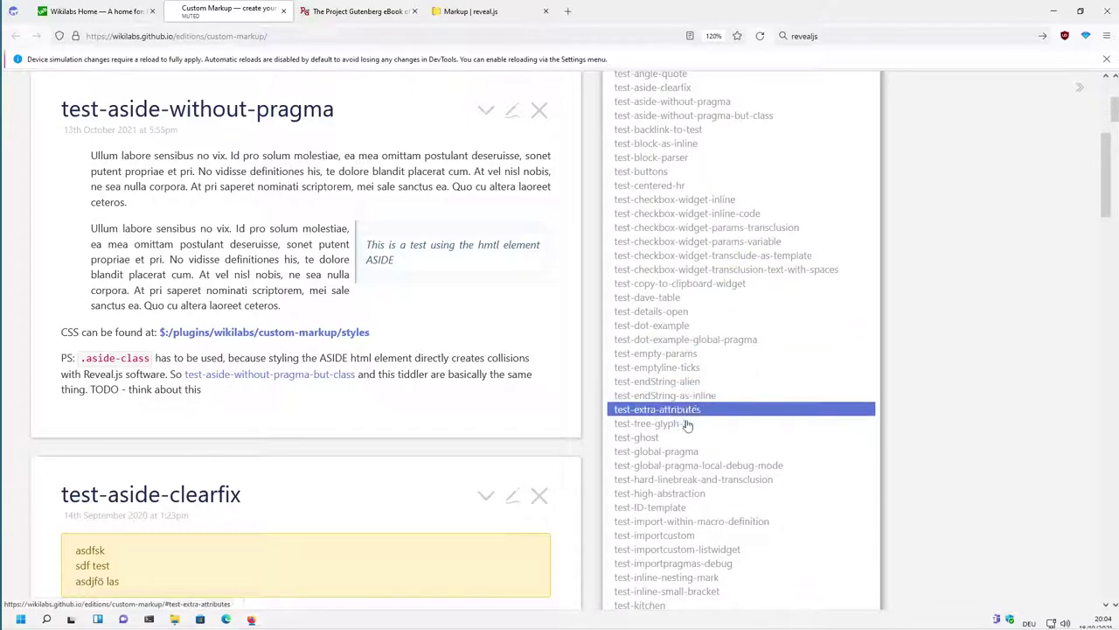
pyautogui.scroll(8, 681, 424)
pyautogui.scroll(2, 662, 398)
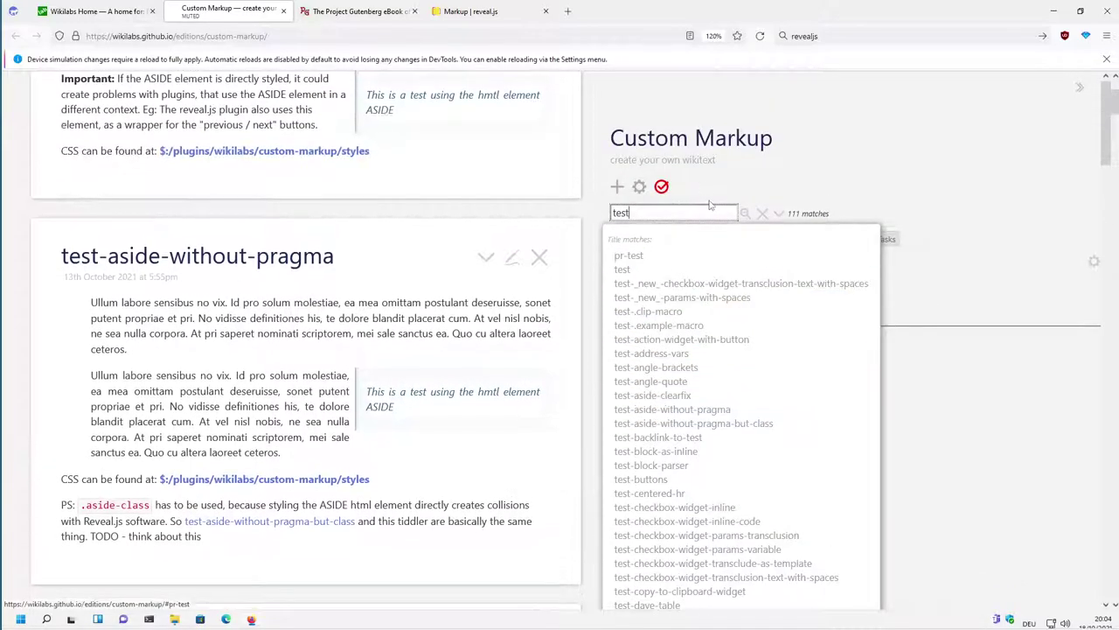
pyautogui.click(760, 210)
pyautogui.scroll(3, 552, 298)
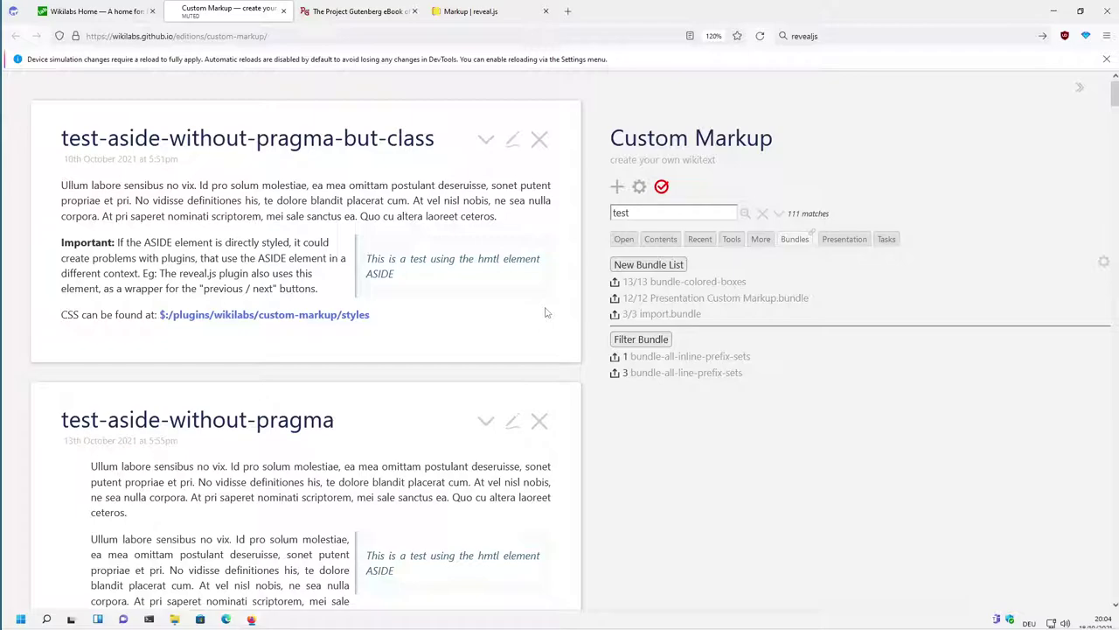
pyautogui.click(661, 240)
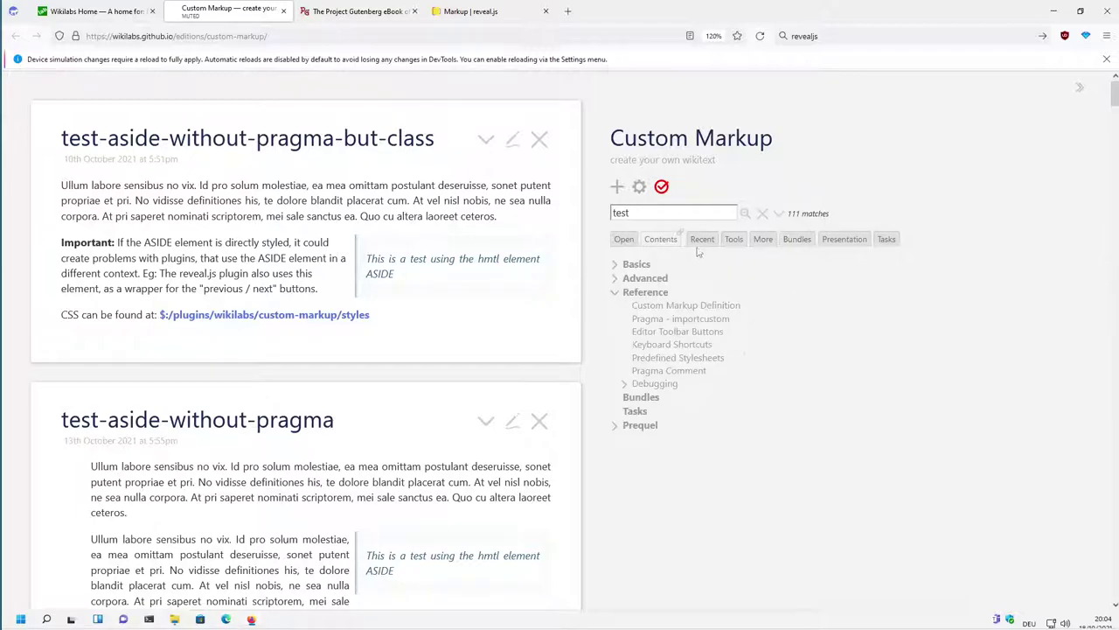